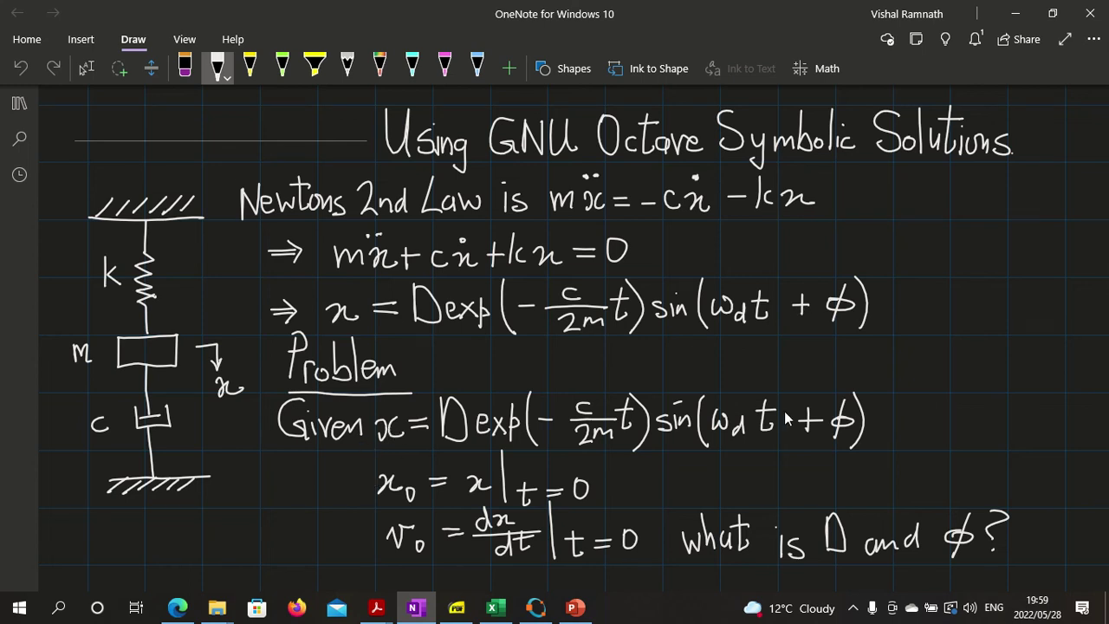
# Retouch the handwritten D and scroll to show blank grid below the problem.
pyautogui.scroll(-2, 787, 418)
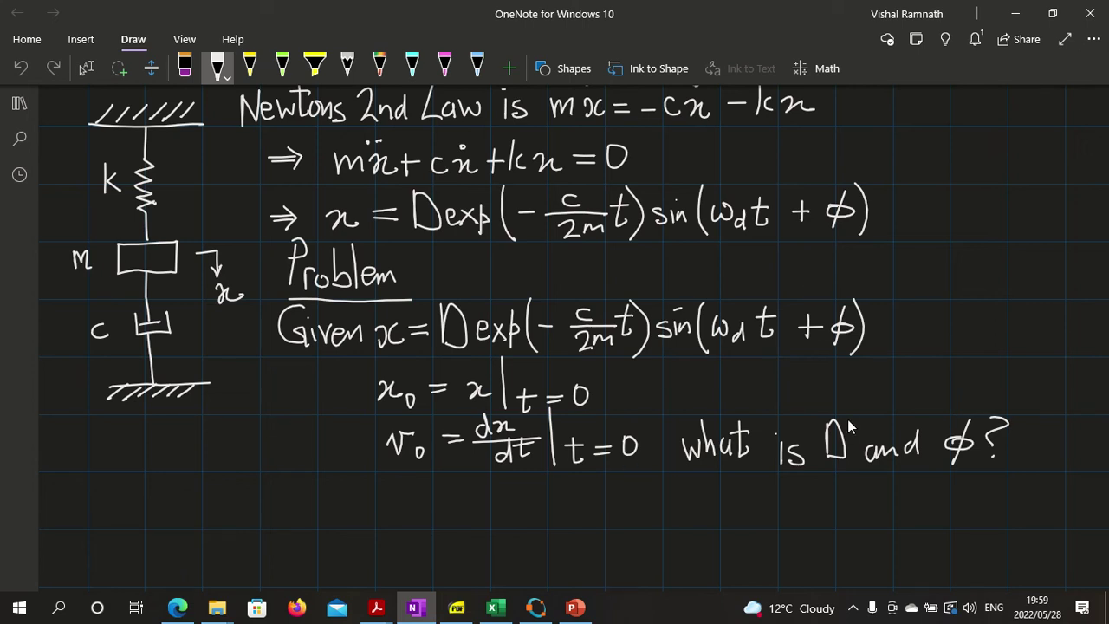
pyautogui.moveTo(846, 434); pyautogui.dragTo(841, 460)
pyautogui.scroll(-3, 984, 412)
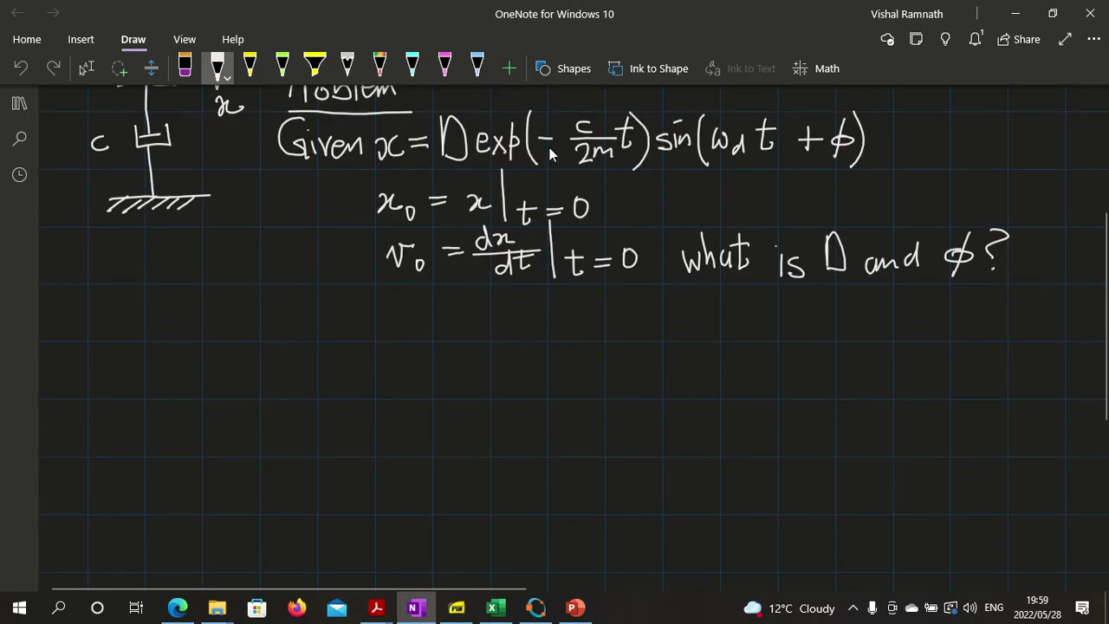
# Check Octave's About version info, then restore and move the window to reveal the notes.
pyautogui.click(538, 610)
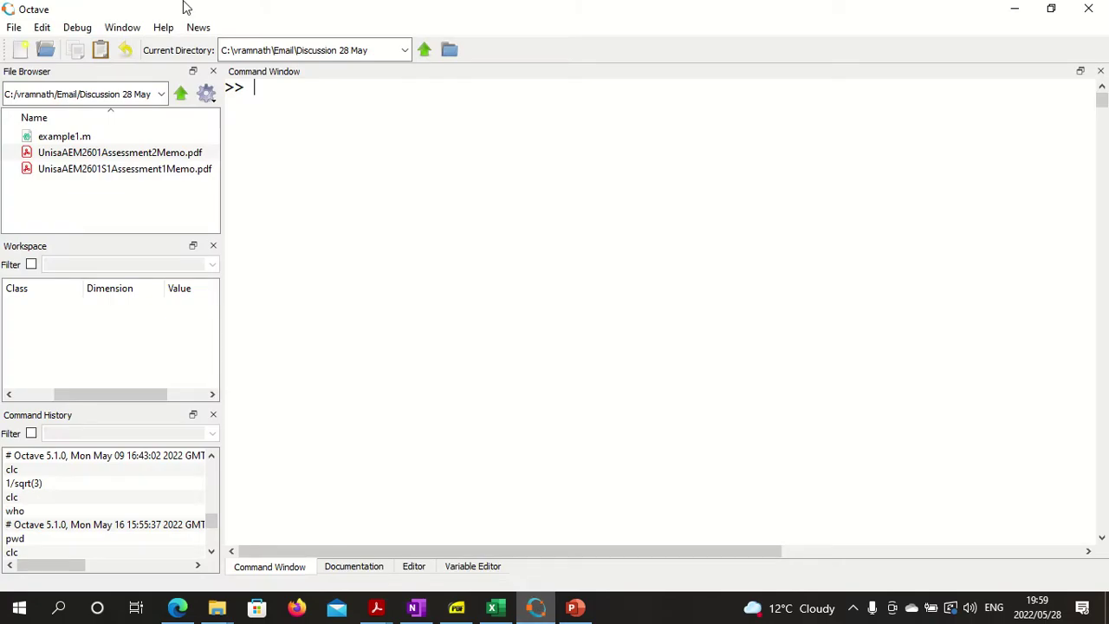
pyautogui.click(163, 27)
pyautogui.click(199, 152)
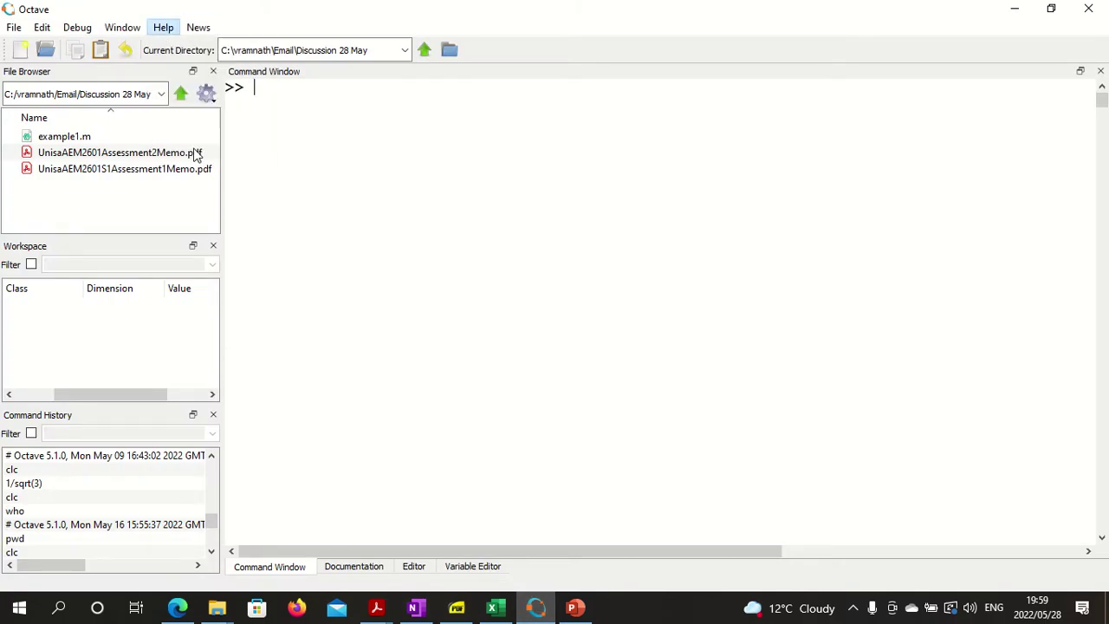
pyautogui.click(713, 397)
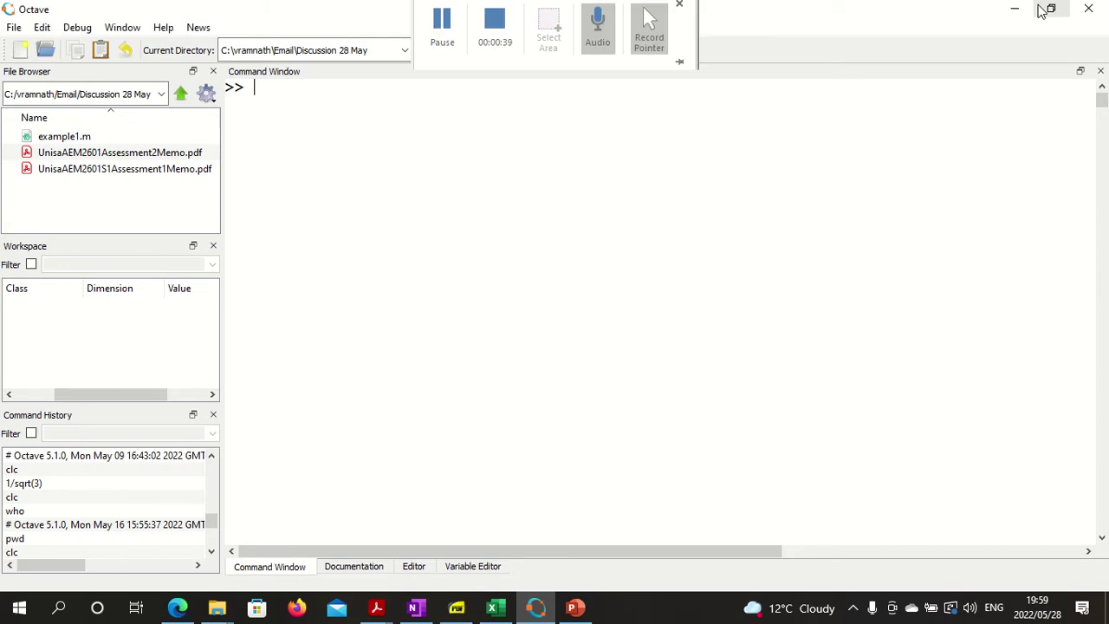
pyautogui.click(1051, 8)
pyautogui.moveTo(543, 172); pyautogui.dragTo(580, 297)
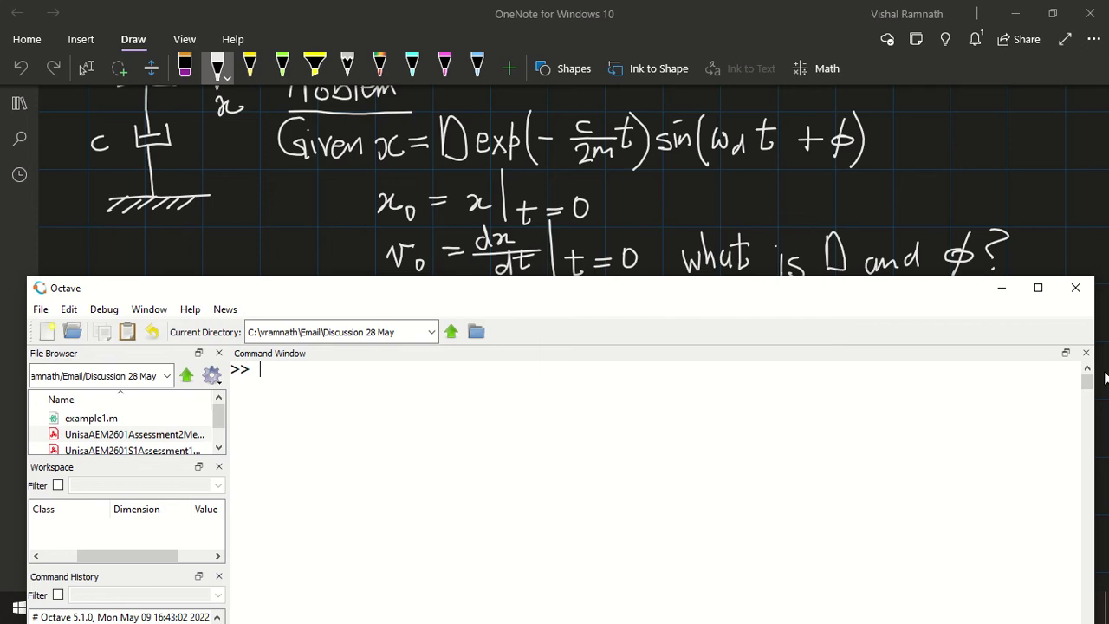
# Run pkg load symbolic and declare syms D c m t omega_d phi.
pyautogui.write('pkg')
pyautogui.write(' load sym')
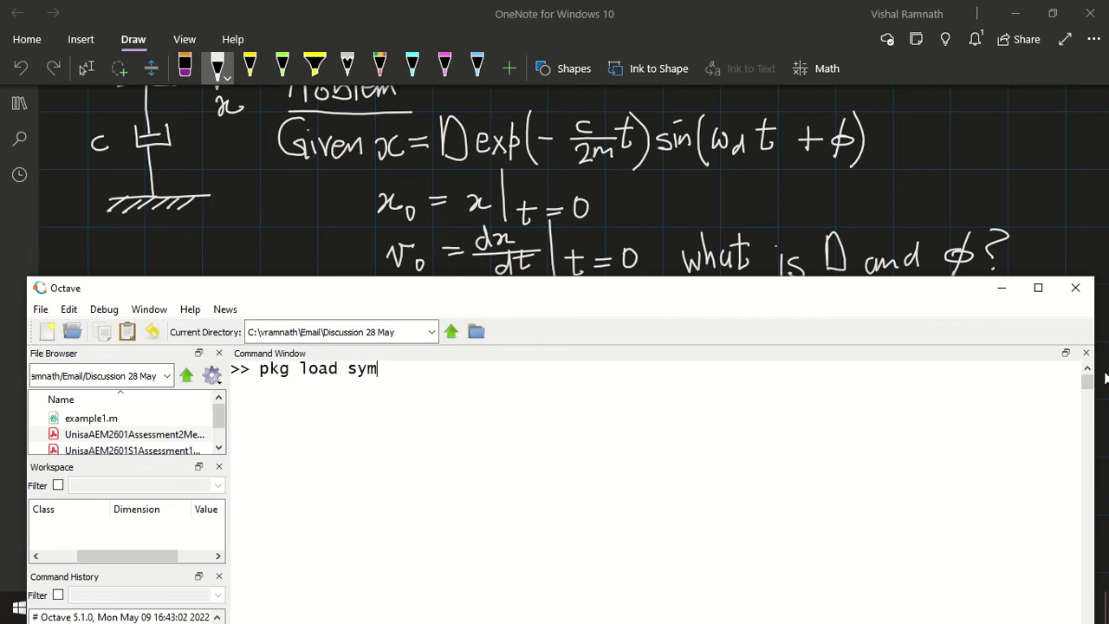
pyautogui.write('bolic')
pyautogui.press('Return')
pyautogui.press('Return')
pyautogui.write('syms ')
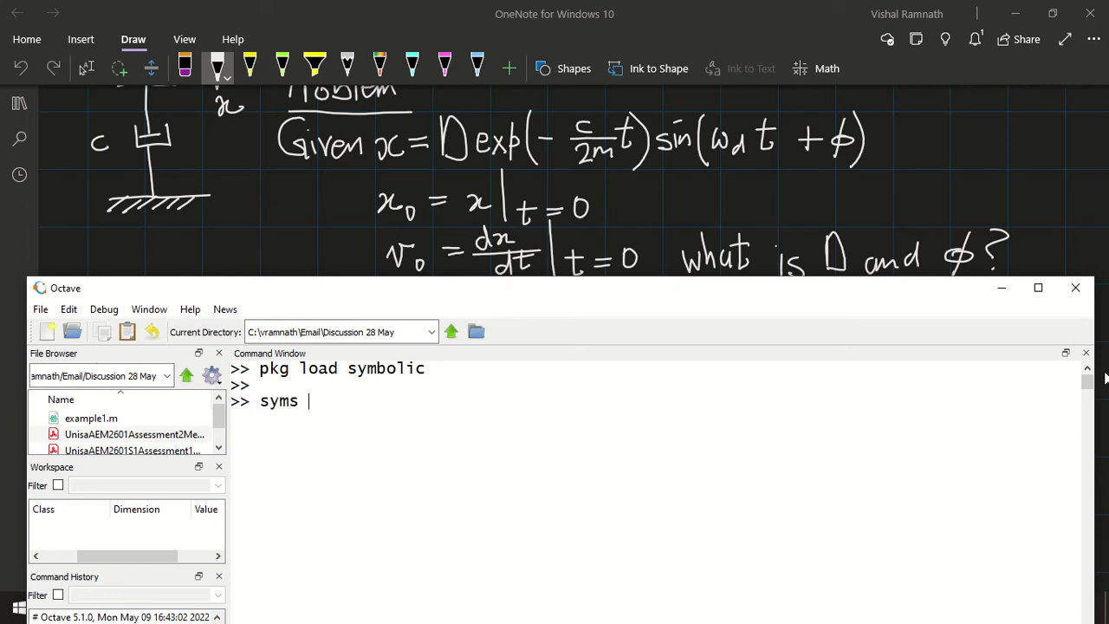
pyautogui.write('D ')
pyautogui.write('c ')
pyautogui.write('m t')
pyautogui.write(' omega')
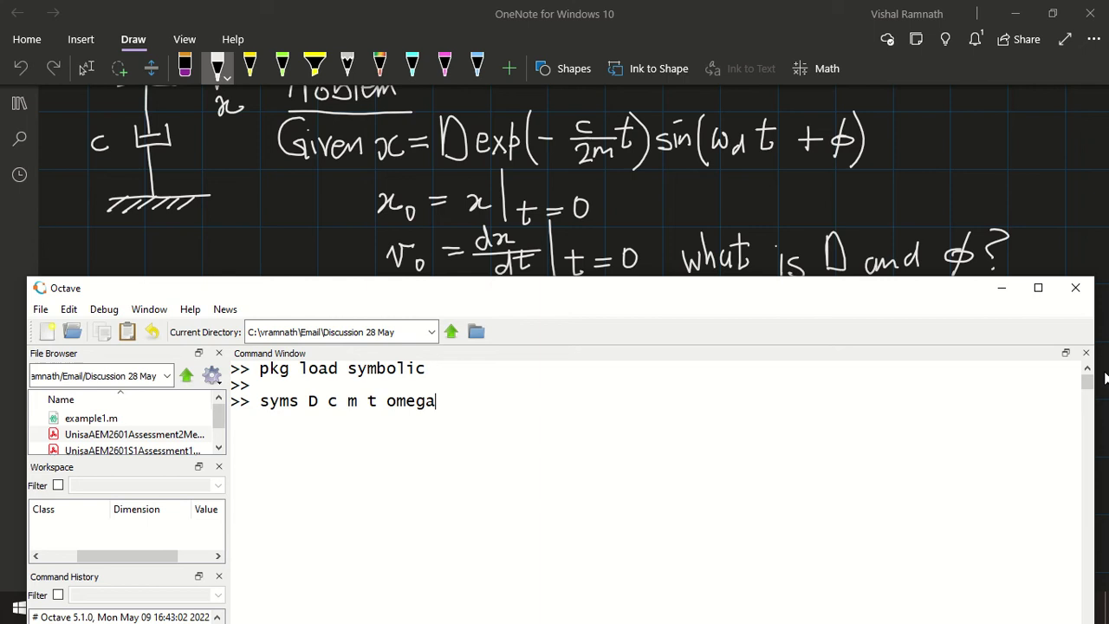
pyautogui.write('_d')
pyautogui.write(' phi')
pyautogui.press('Return')
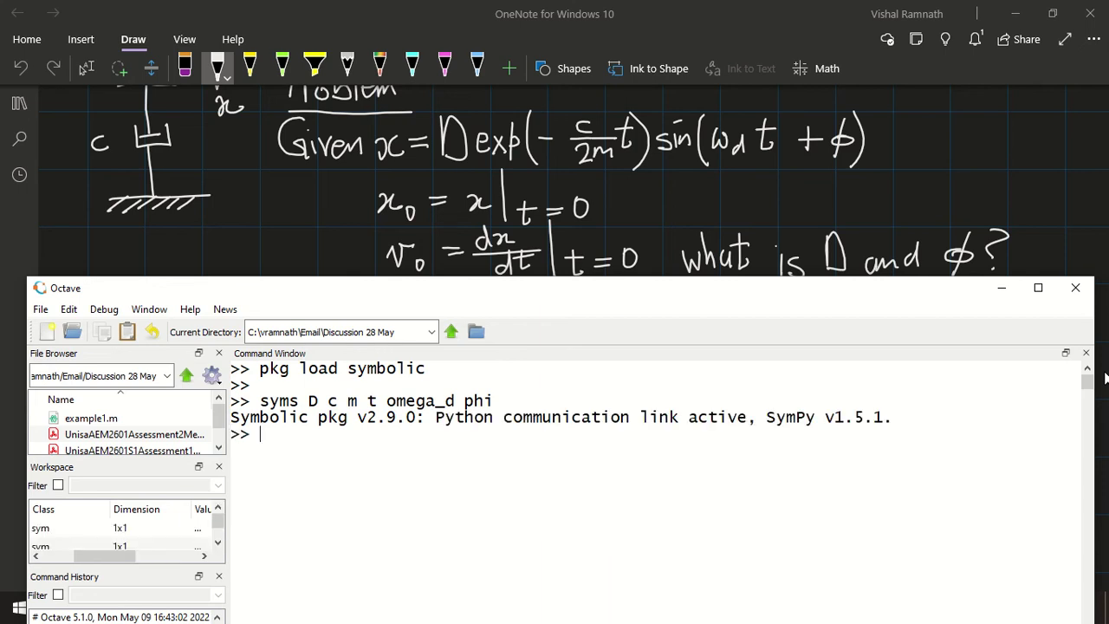
# Enter x = D*exp(-(c*t)/(2*m))*sin(omega_d*t + phi) and maximize the Octave window.
pyautogui.press('Return')
pyautogui.write('x = ')
pyautogui.write('D*ex')
pyautogui.write('p(0')
pyautogui.press('BackSpace')
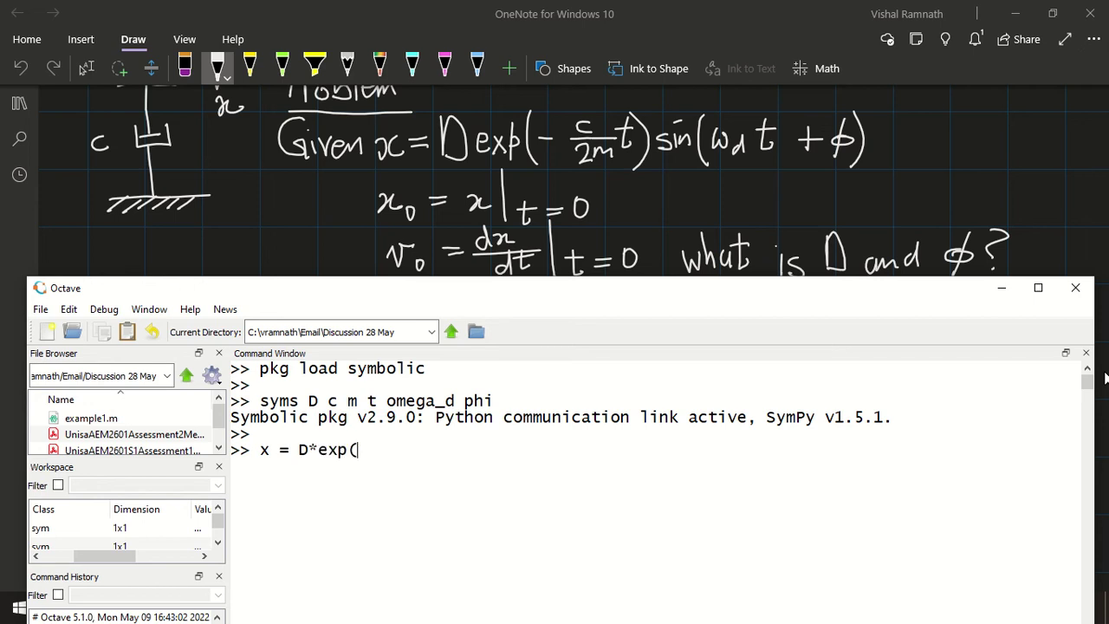
pyautogui.write(')*s')
pyautogui.write('in()')
pyautogui.press('Left')
pyautogui.write('omega_')
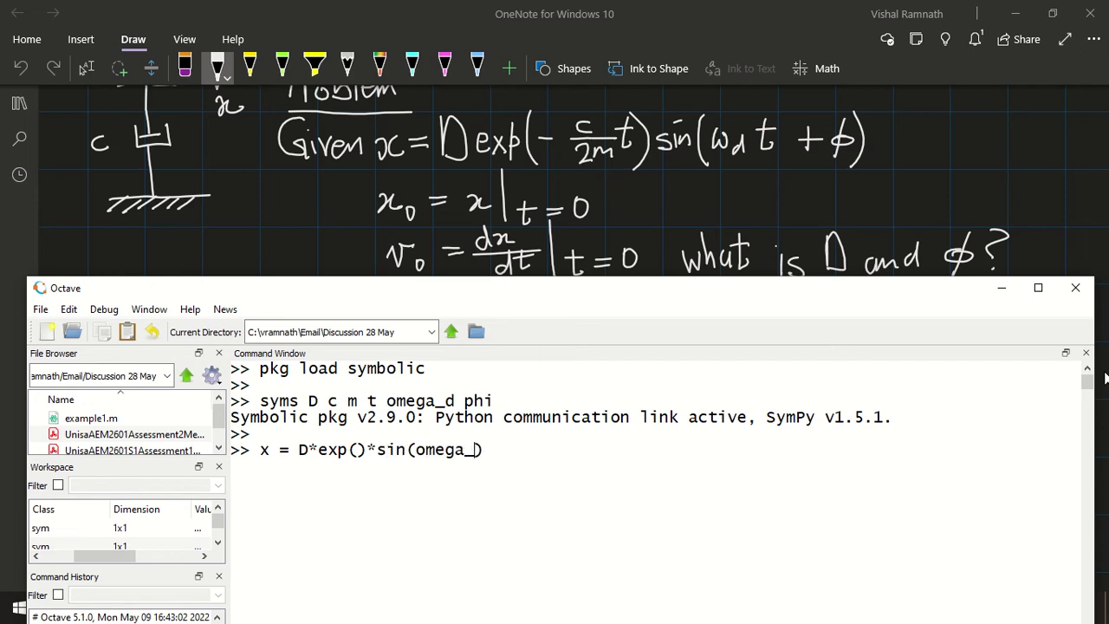
pyautogui.write('d*t +')
pyautogui.write(' phi')
pyautogui.press('Left')
pyautogui.press('Left')
pyautogui.press('Left')
pyautogui.press('Left')
pyautogui.press('Left')
pyautogui.press('Left')
pyautogui.press('Left')
pyautogui.write('-(c*')
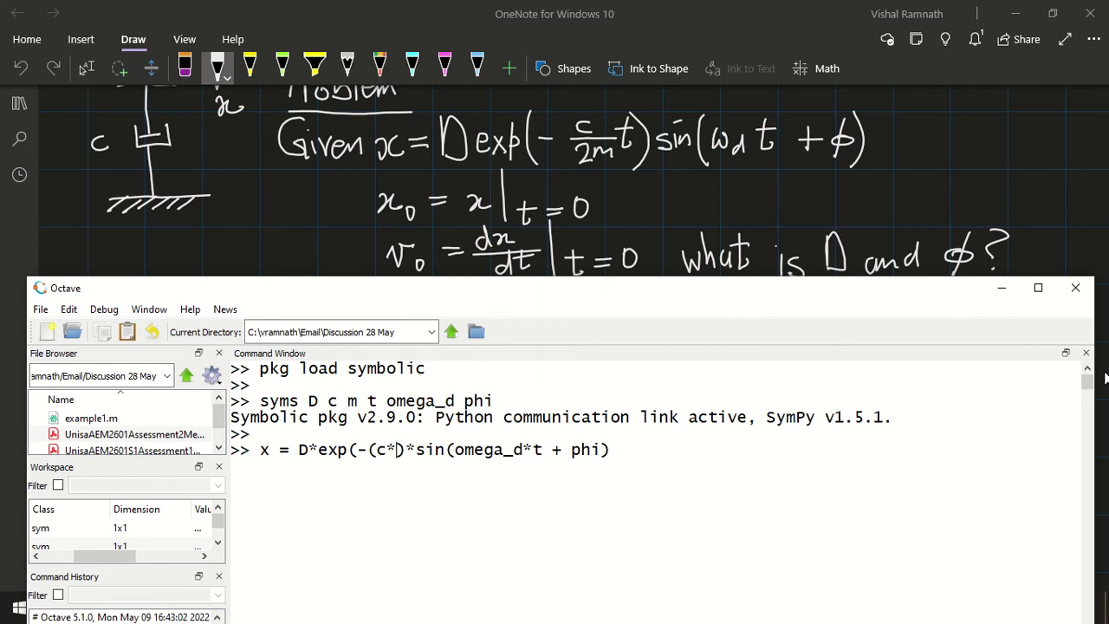
pyautogui.write('t)')
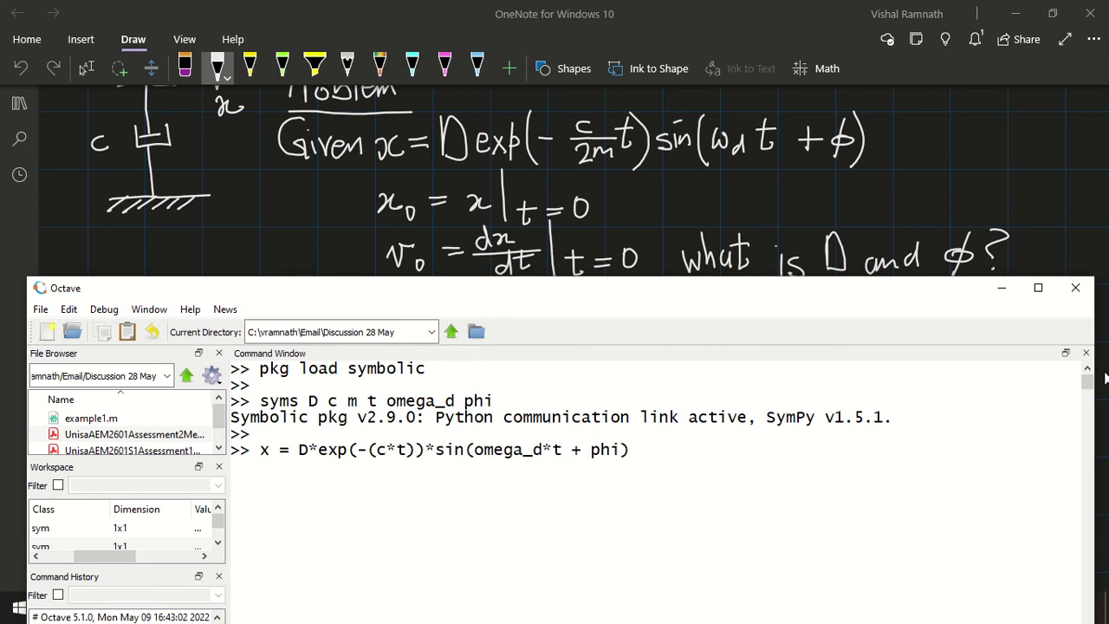
pyautogui.write('/(2*')
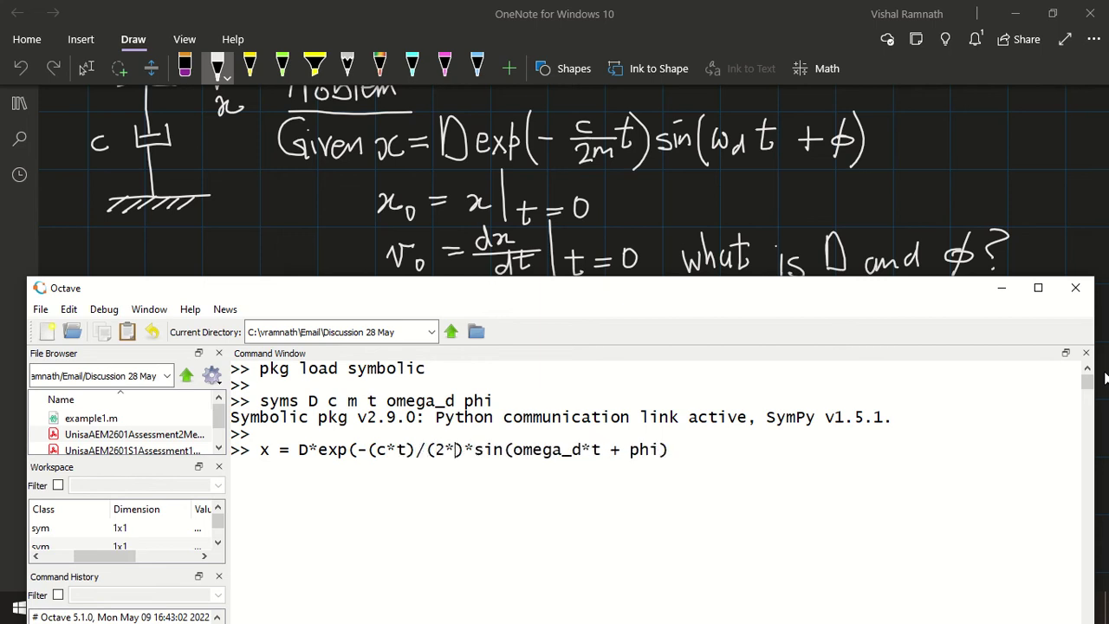
pyautogui.write('m)')
pyautogui.press('Right')
pyautogui.press('Right')
pyautogui.press('Right')
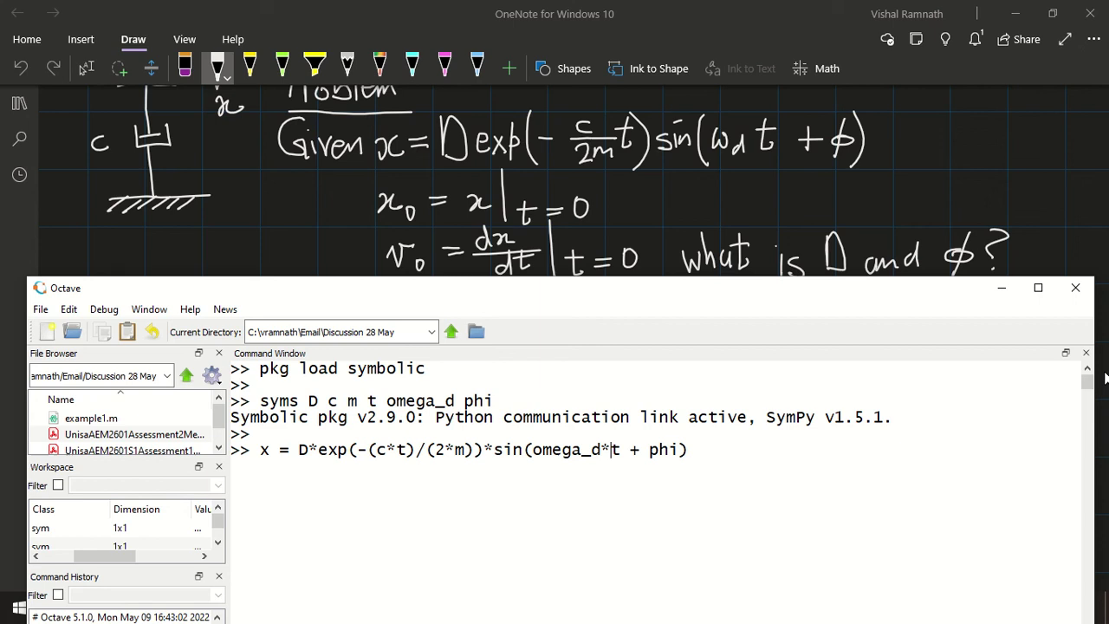
pyautogui.press('Right')
pyautogui.press('Right')
pyautogui.press('Right')
pyautogui.press('Right')
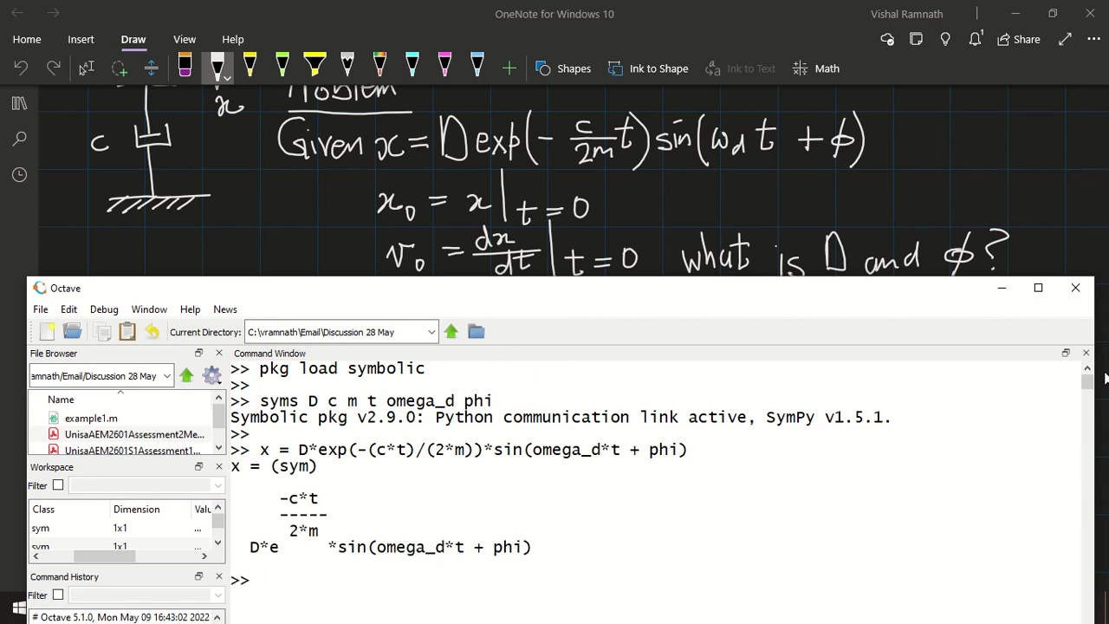
pyautogui.press('Return')
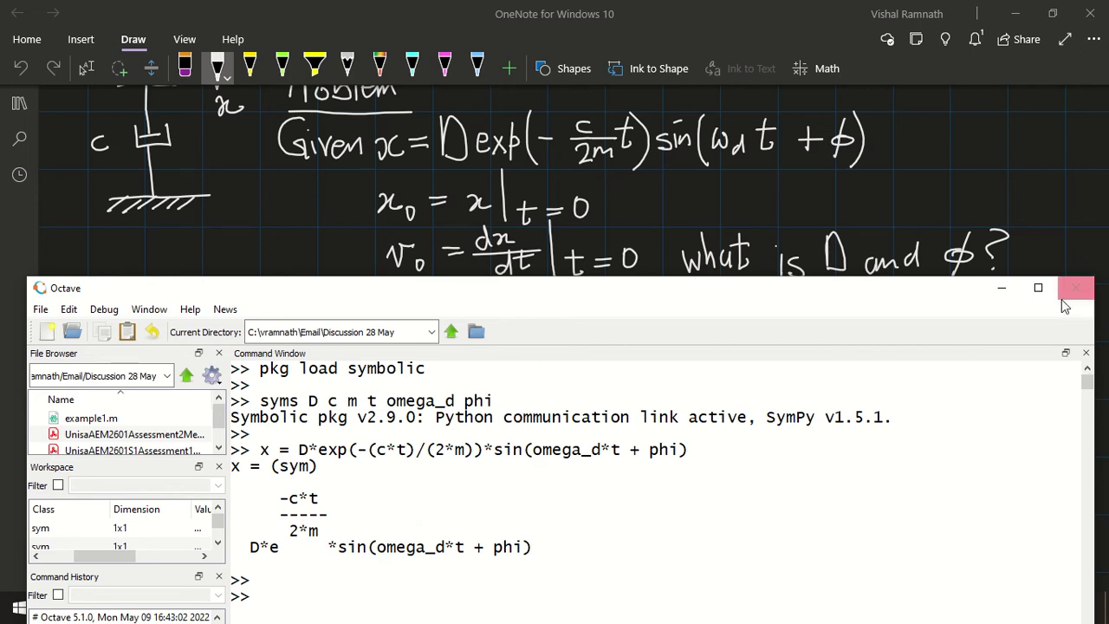
pyautogui.click(1038, 286)
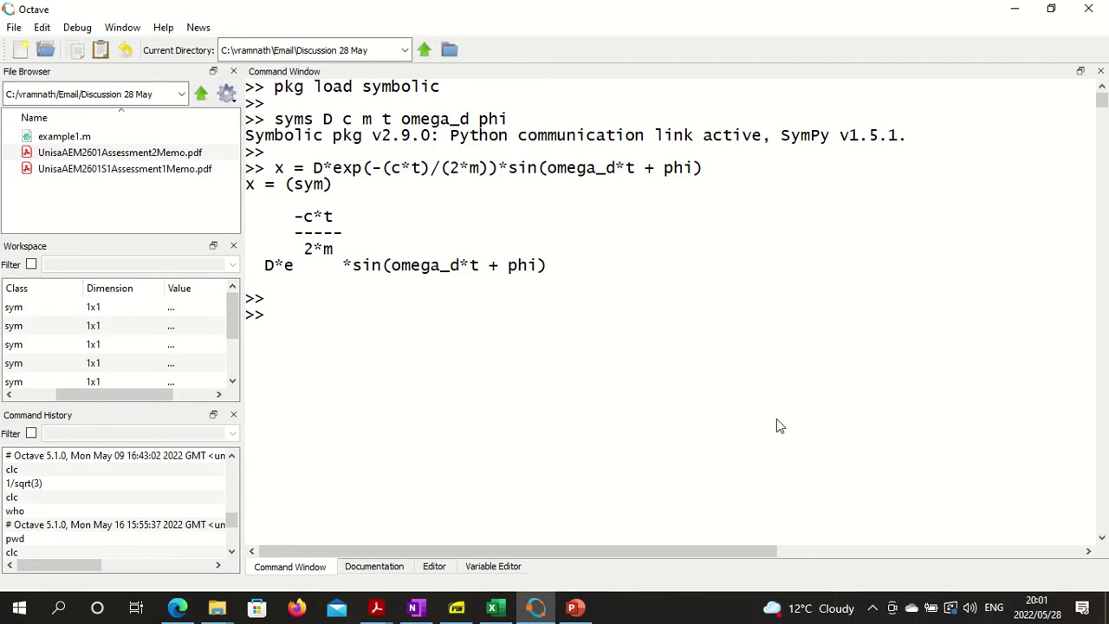
# Run v = diff(x, t) to get the velocity expression.
pyautogui.write('v ')
pyautogui.write('= diff')
pyautogui.write('(')
pyautogui.write('x, t)')
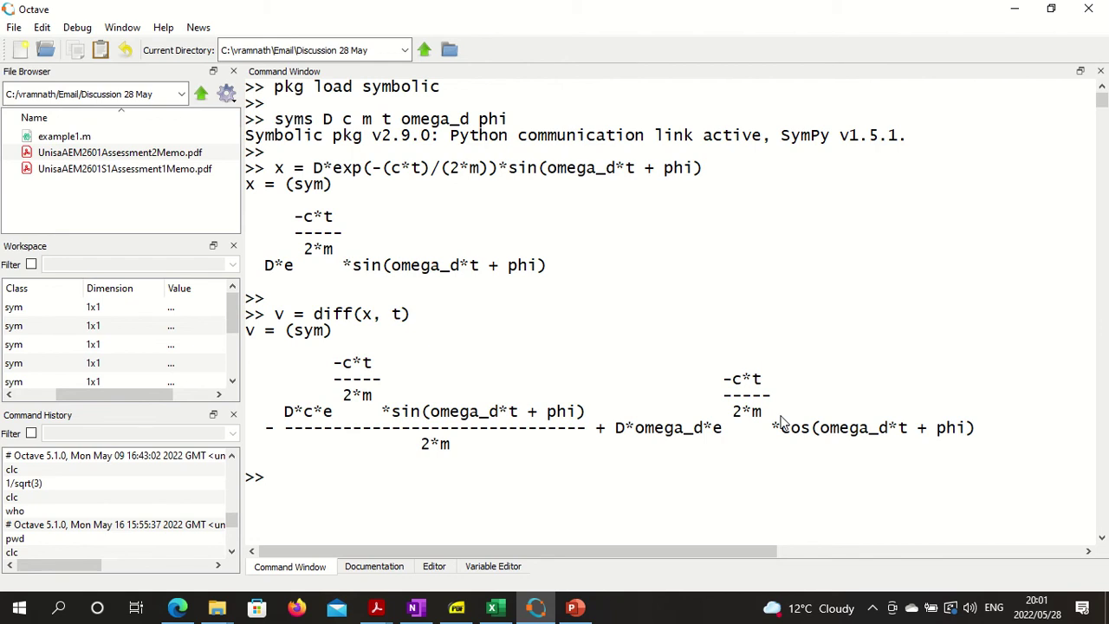
pyautogui.press('Return')
# Declare syms x_0 v_0 and define equation_1 = x_0 - subs(x, t, 0).
pyautogui.write('syms x')
pyautogui.write('_0 v_0')
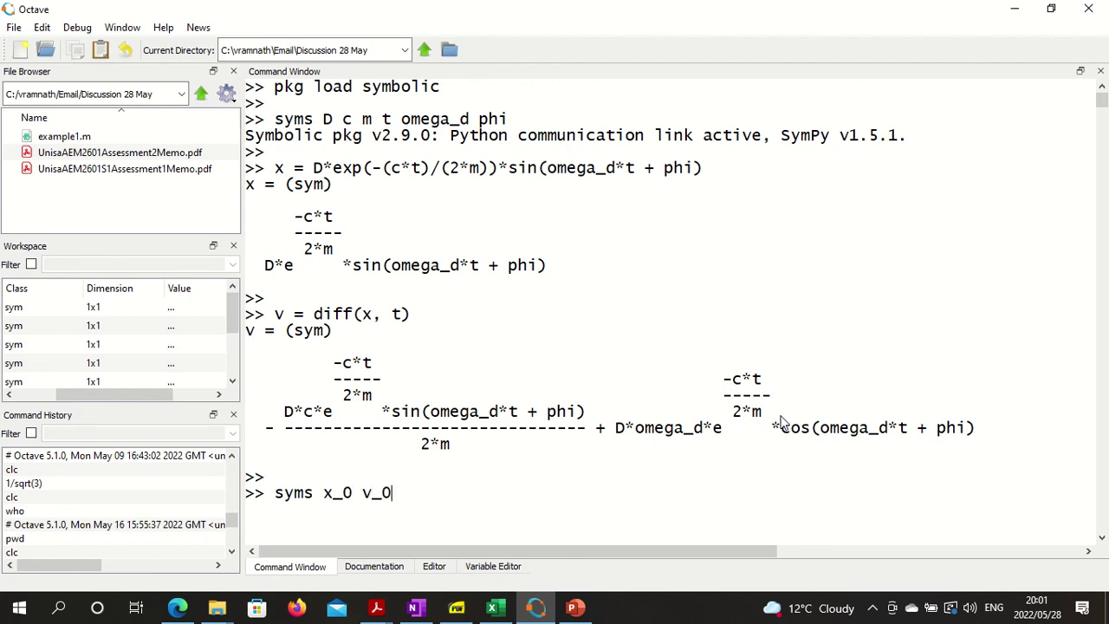
pyautogui.press('Return')
pyautogui.press('Return')
pyautogui.click(415, 607)
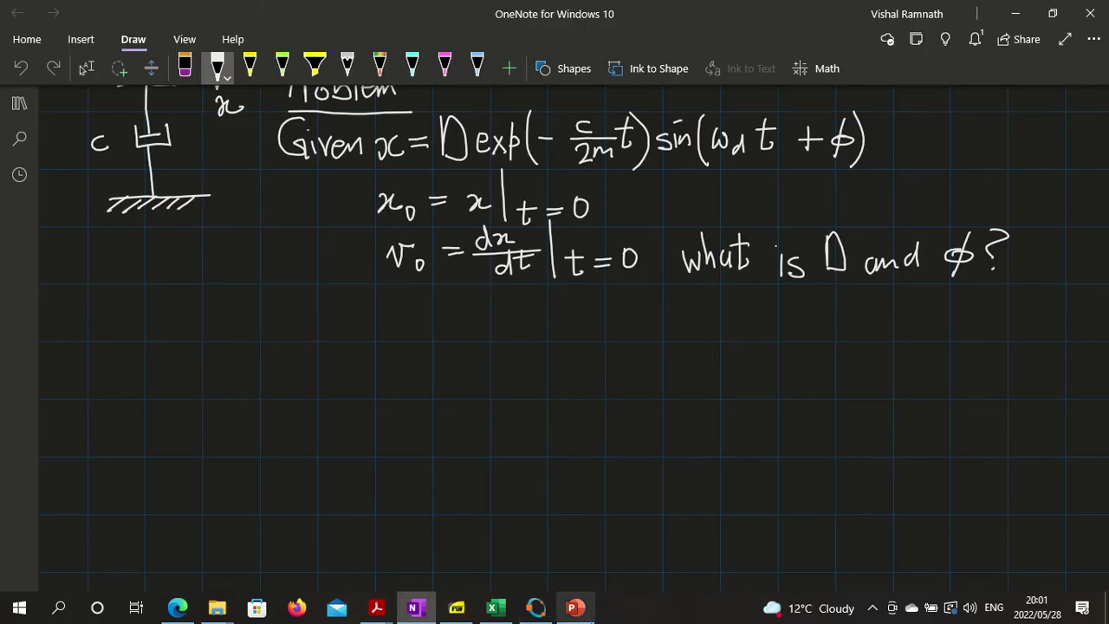
pyautogui.click(538, 606)
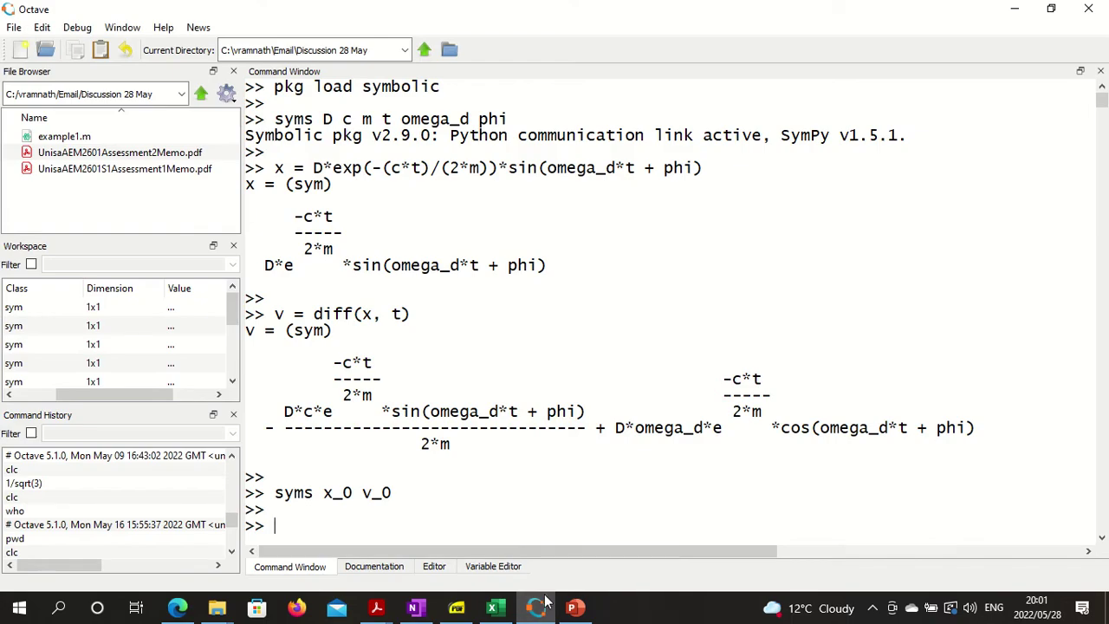
pyautogui.write('equation')
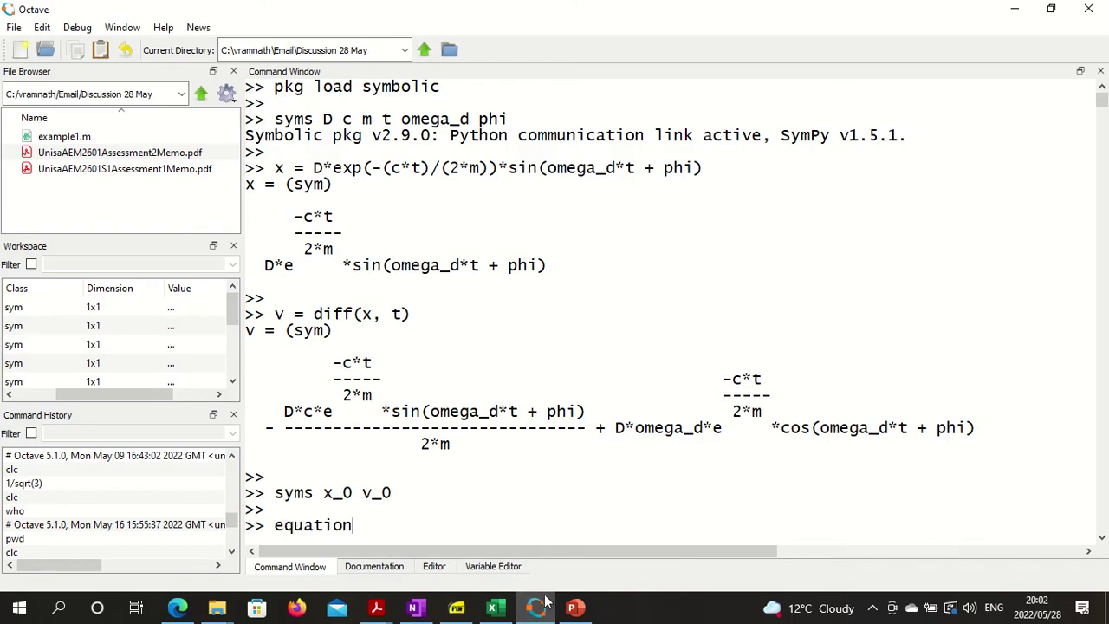
pyautogui.write('_1 ')
pyautogui.write('= x')
pyautogui.write('_0 - ')
pyautogui.write('subs(x')
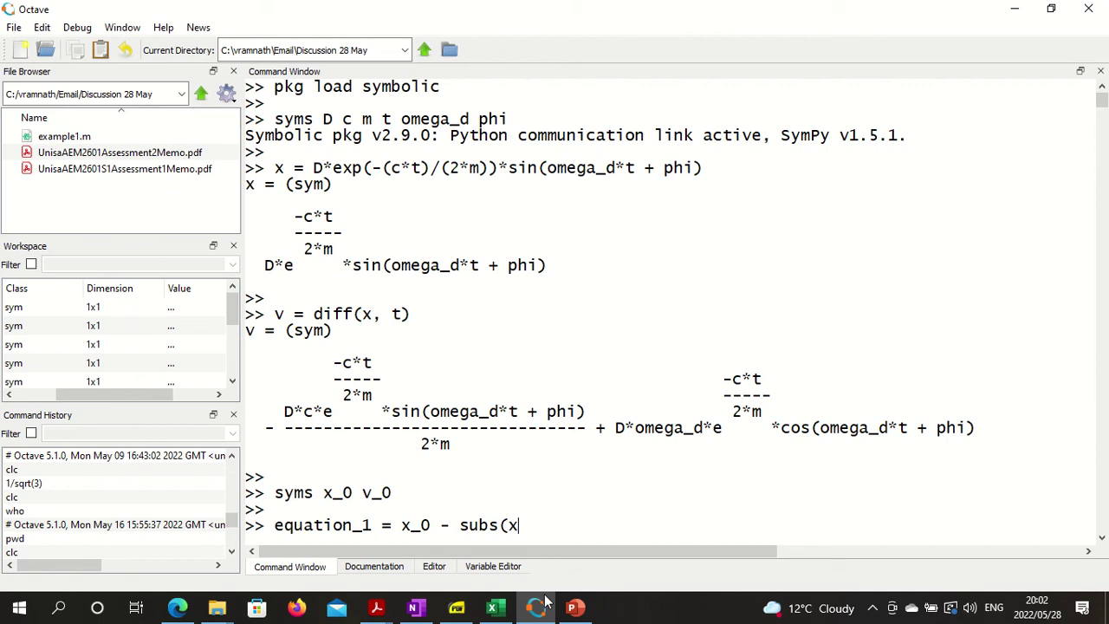
pyautogui.write(', t, ')
pyautogui.write('0)')
pyautogui.click(415, 608)
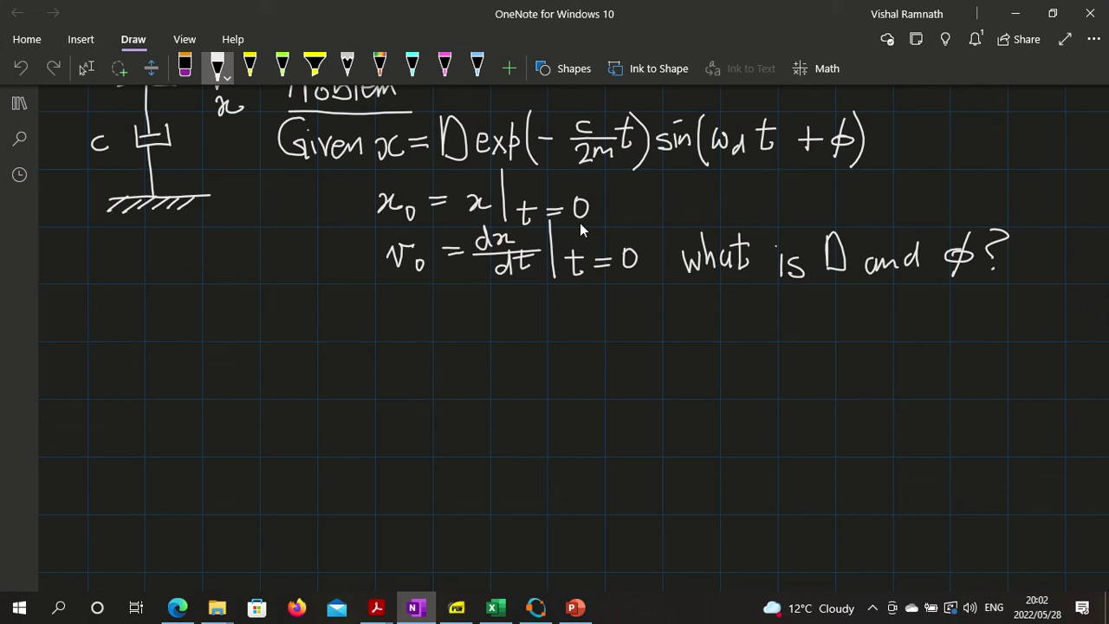
pyautogui.click(537, 608)
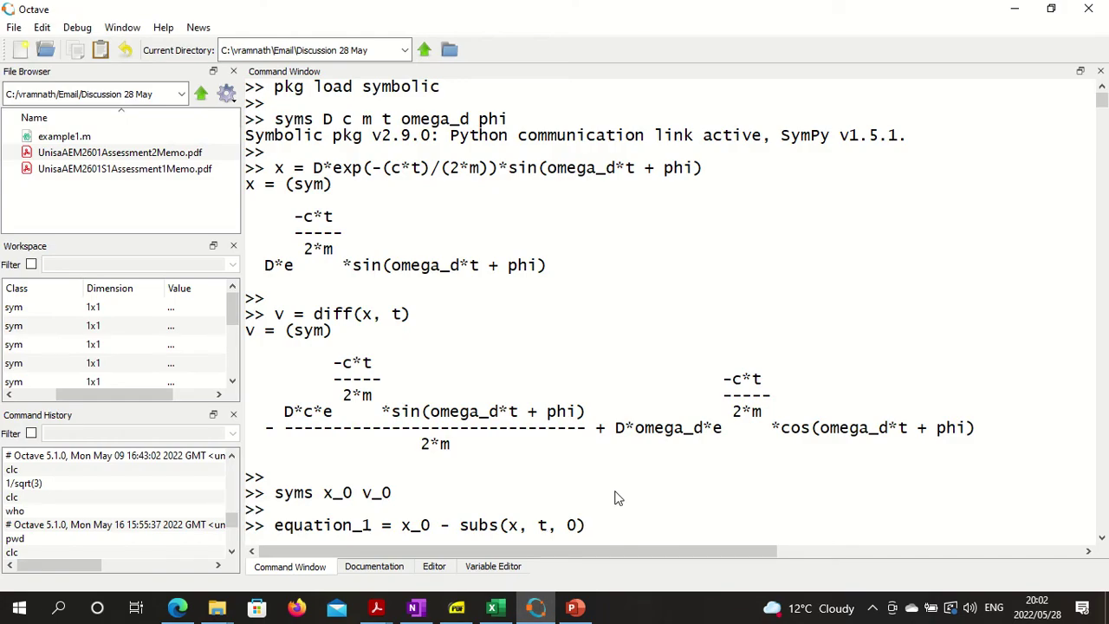
pyautogui.press('Return')
pyautogui.write('equa')
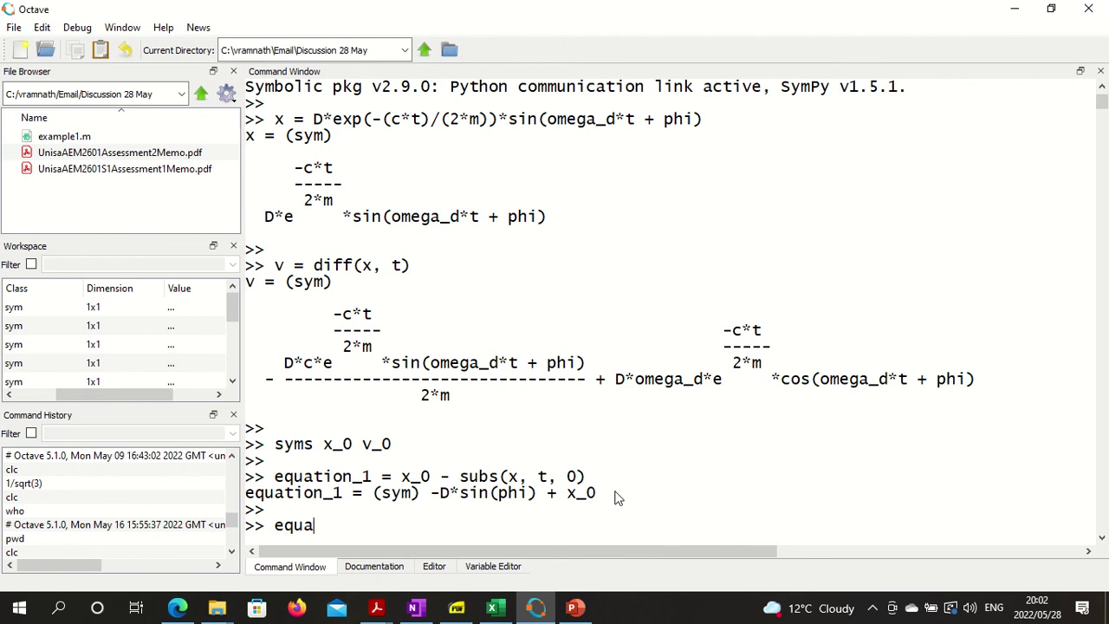
# Define equation_2 = v_0 - subs(v, t, 0), checking the notes first.
pyautogui.write('tion_2 =')
pyautogui.write(' v_0')
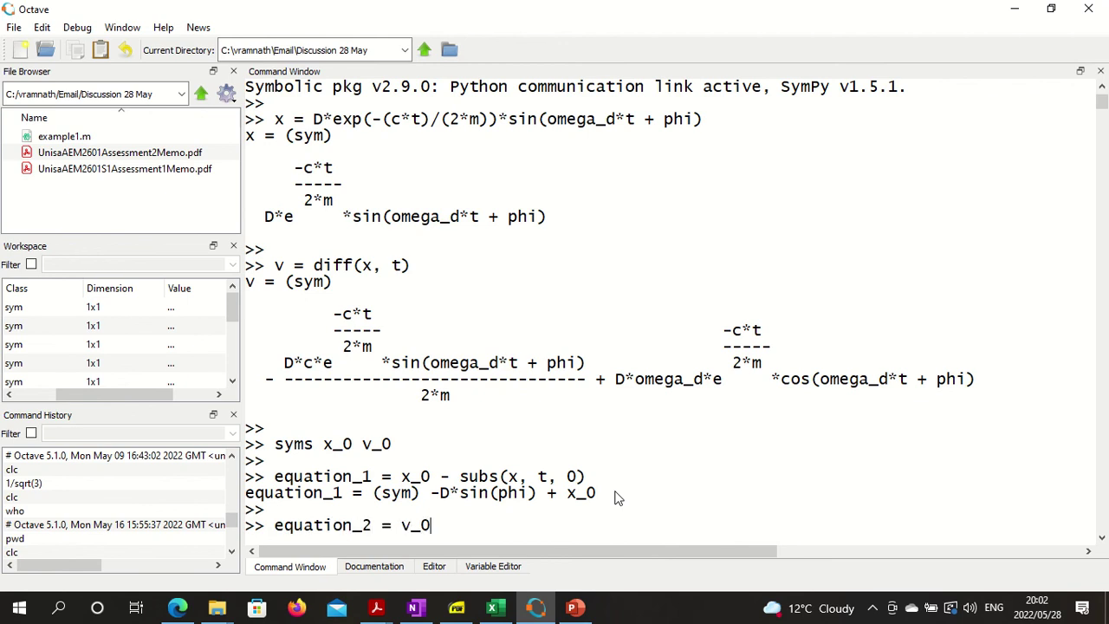
pyautogui.write(' - subs')
pyautogui.write('(v, ')
pyautogui.write('t, 0)')
pyautogui.click(414, 608)
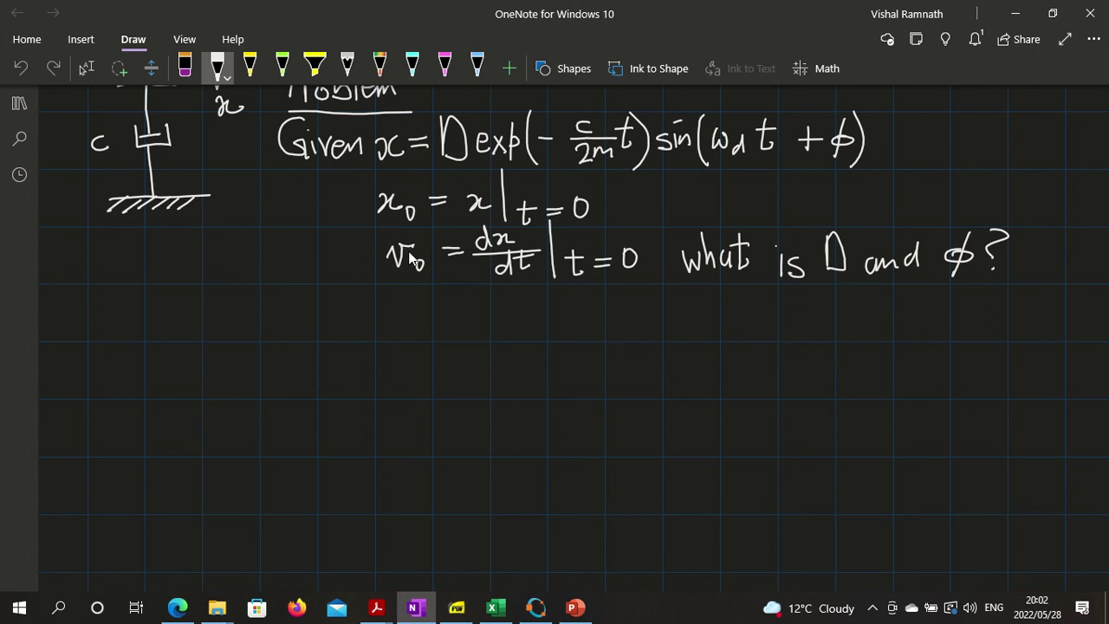
pyautogui.click(535, 608)
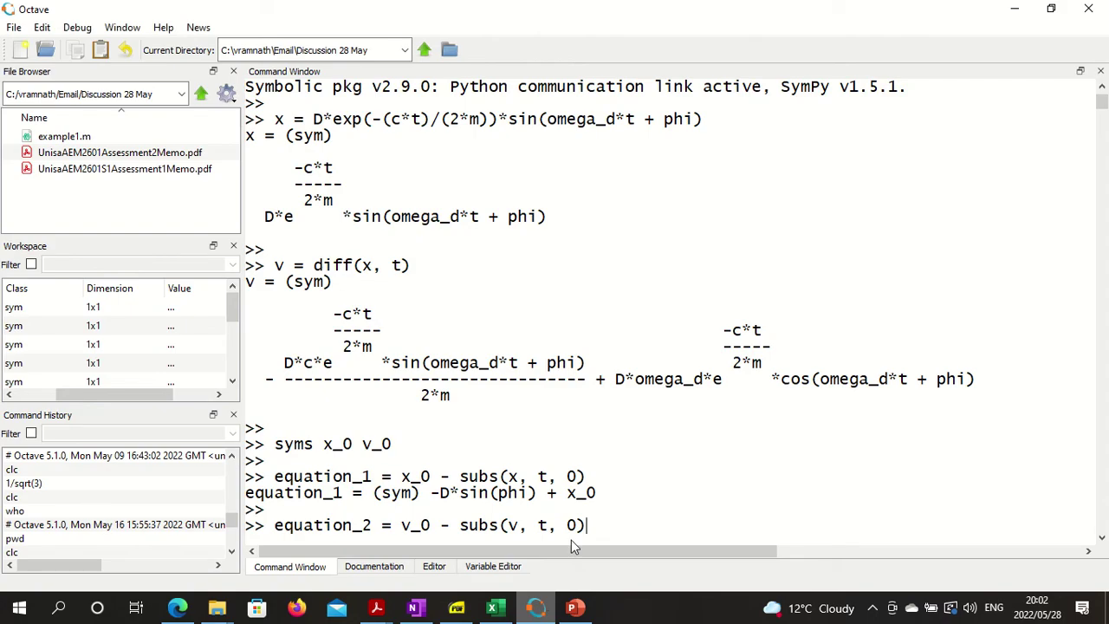
pyautogui.press('Return')
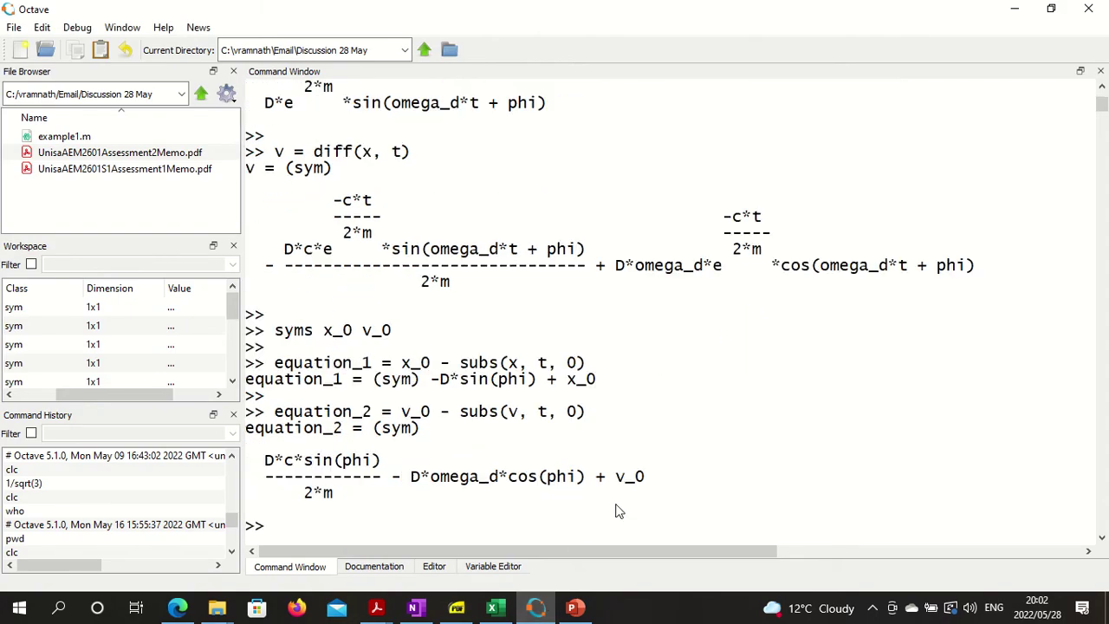
# Enter D_solution = solve(equation_1, D) at a fresh prompt.
pyautogui.press('Return')
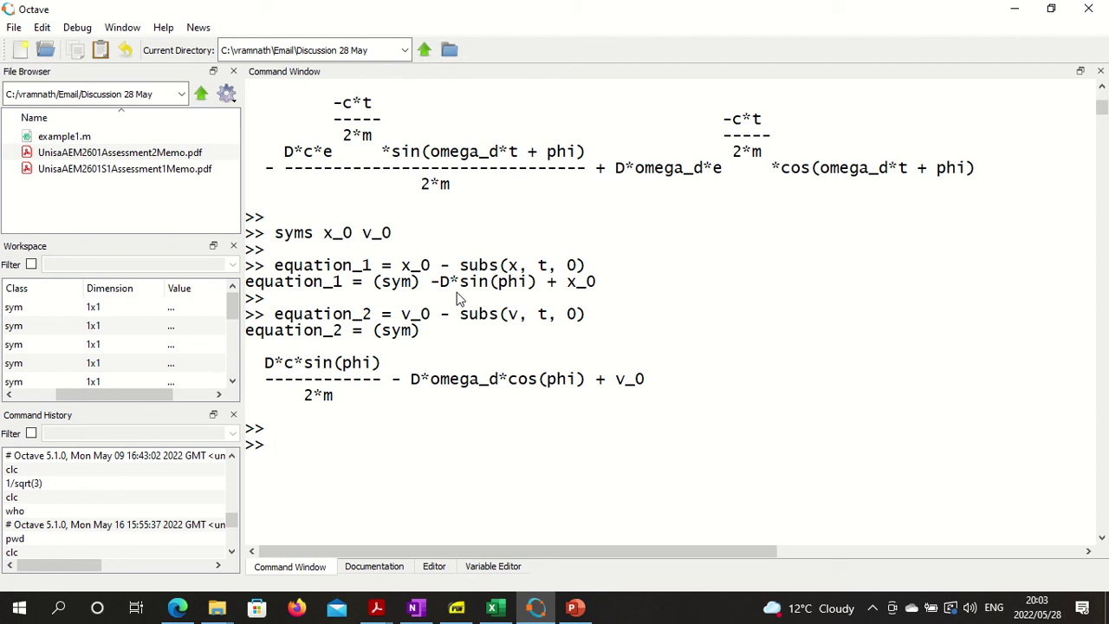
pyautogui.write('D')
pyautogui.write('_so')
pyautogui.write('klu')
pyautogui.press('BackSpace')
pyautogui.press('BackSpace')
pyautogui.press('BackSpace')
pyautogui.write('lution = s')
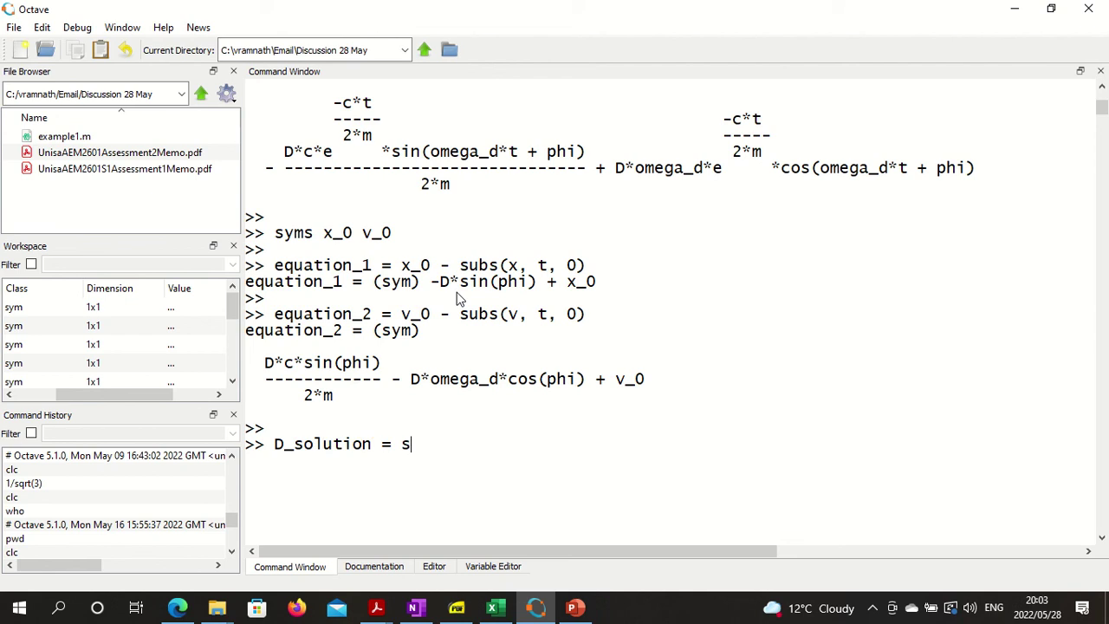
pyautogui.write('olve(equa')
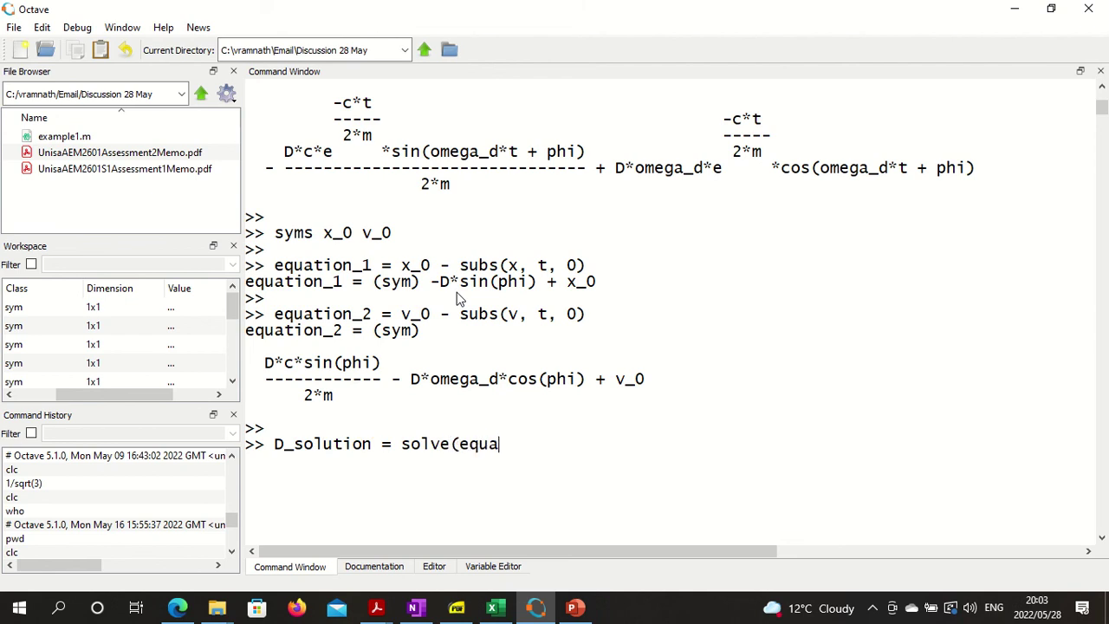
pyautogui.write('tion_1,')
pyautogui.write(' D)')
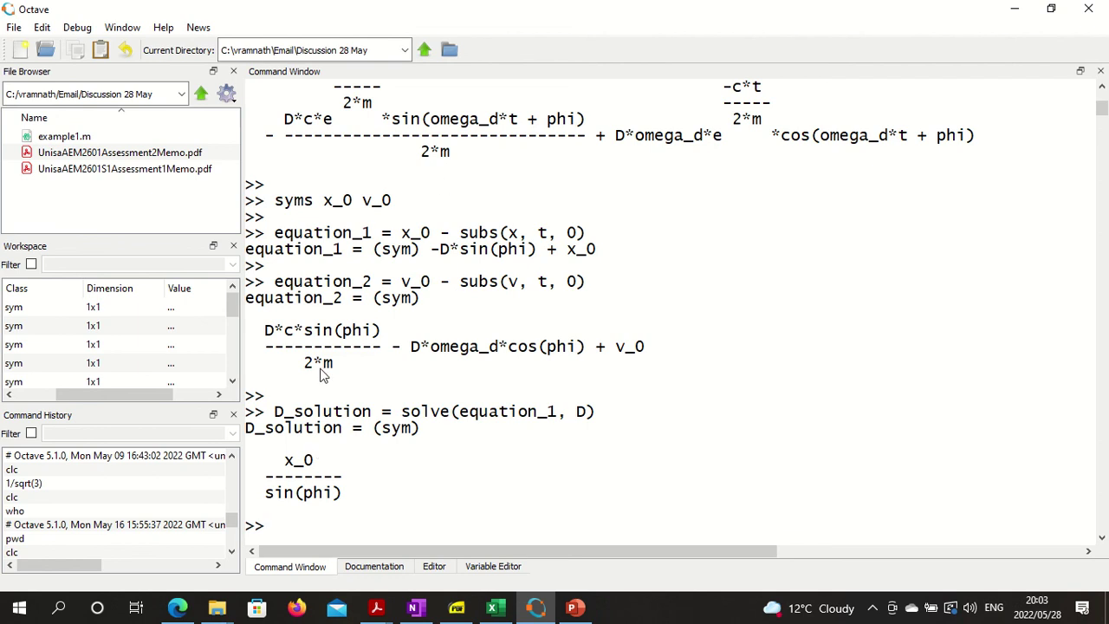
# Define equation_3 = subs(equation_2, D, D_solution) to eliminate D.
pyautogui.scroll(-1, 321, 375)
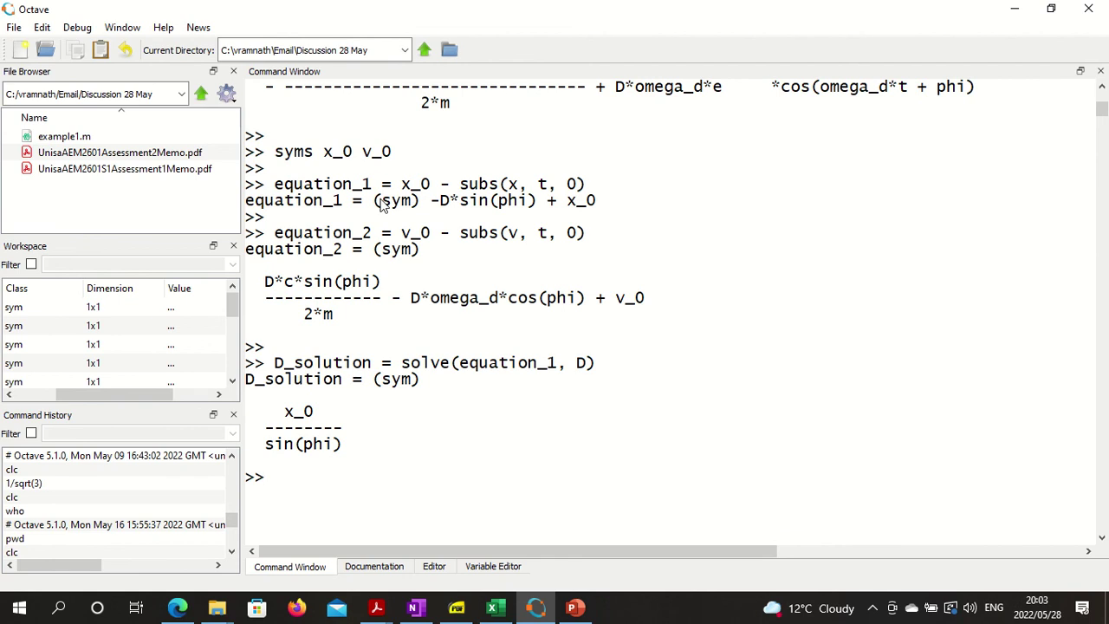
pyautogui.write('equation')
pyautogui.write('_3 = su')
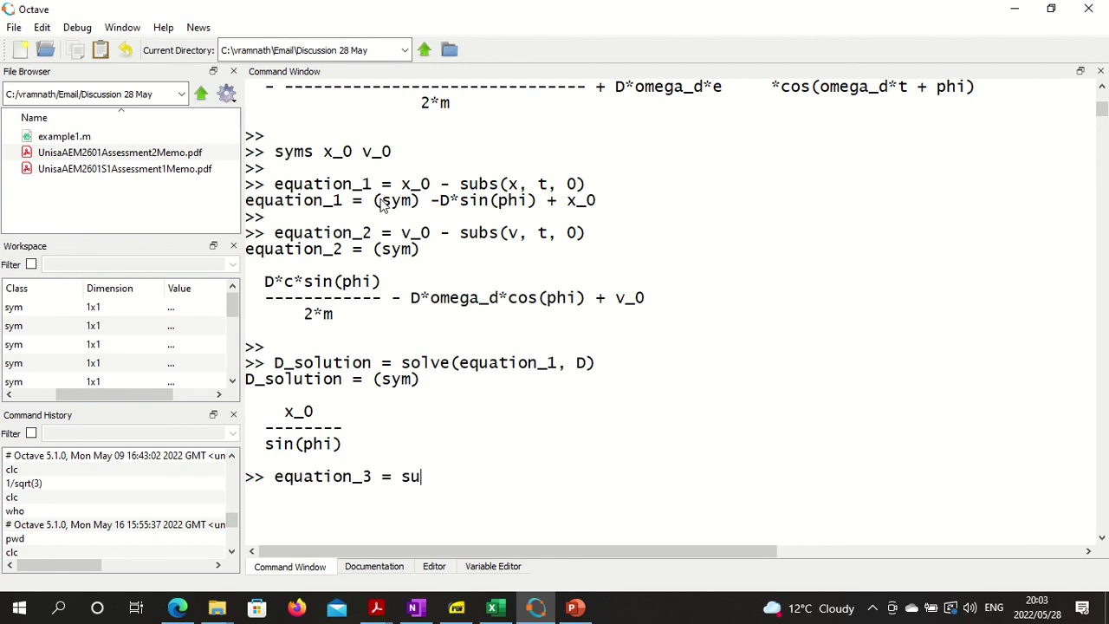
pyautogui.write('bs(equati')
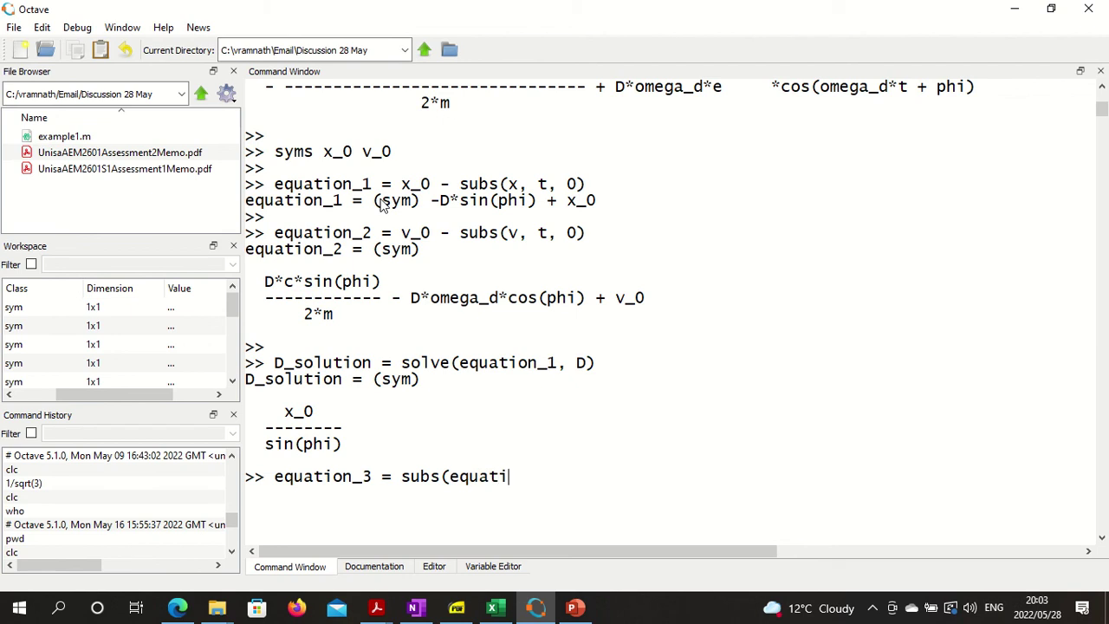
pyautogui.write('on_2, ')
pyautogui.write('D, ')
pyautogui.write('D_')
pyautogui.write('solu')
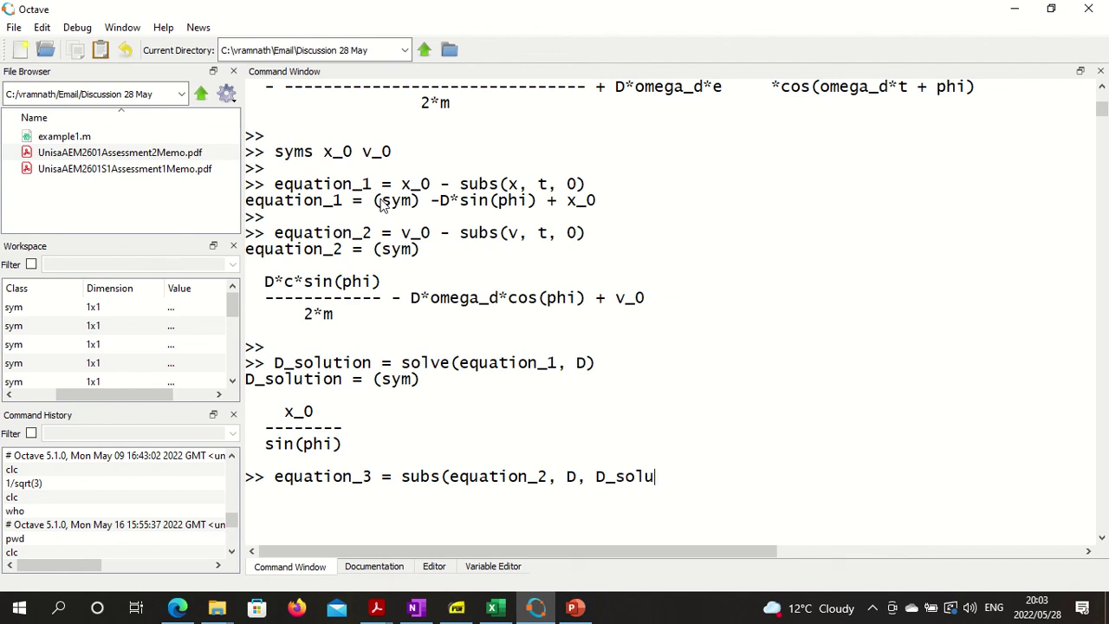
pyautogui.write('tion)')
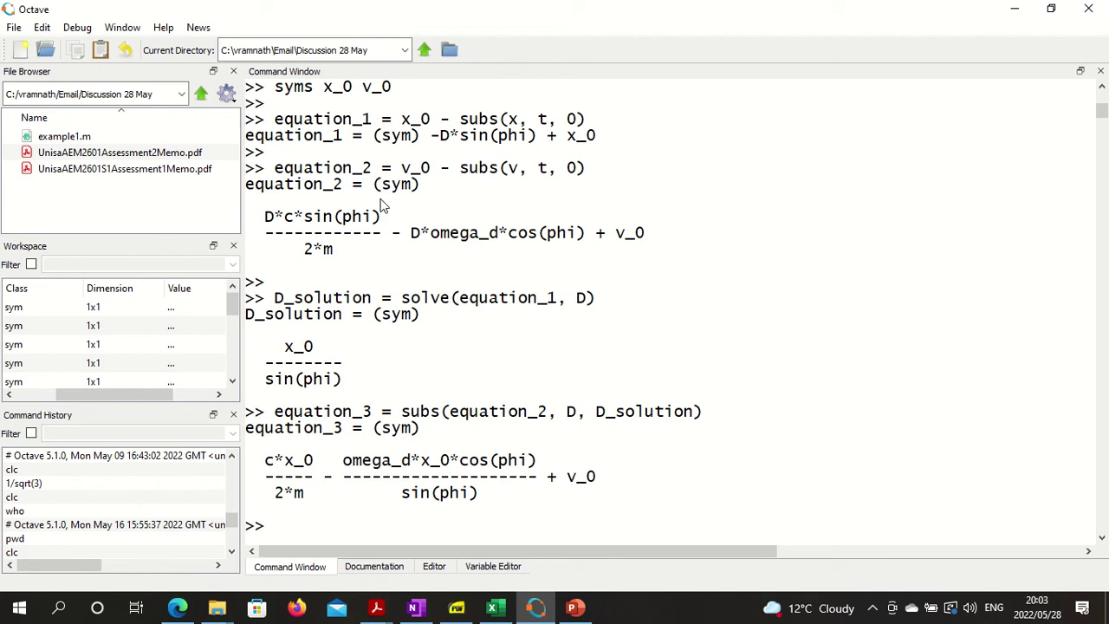
pyautogui.scroll(-2, 347, 325)
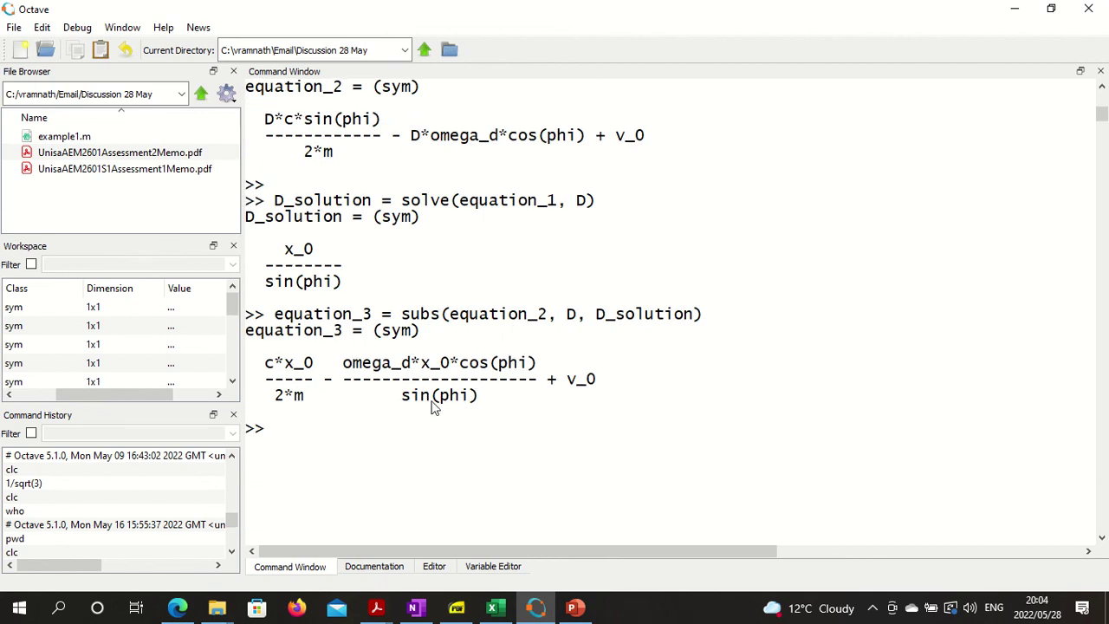
# Define equation_4 = subs(equation_3, cos(phi)/sin(phi), 1/tan(phi)).
pyautogui.press('Return')
pyautogui.write('equation')
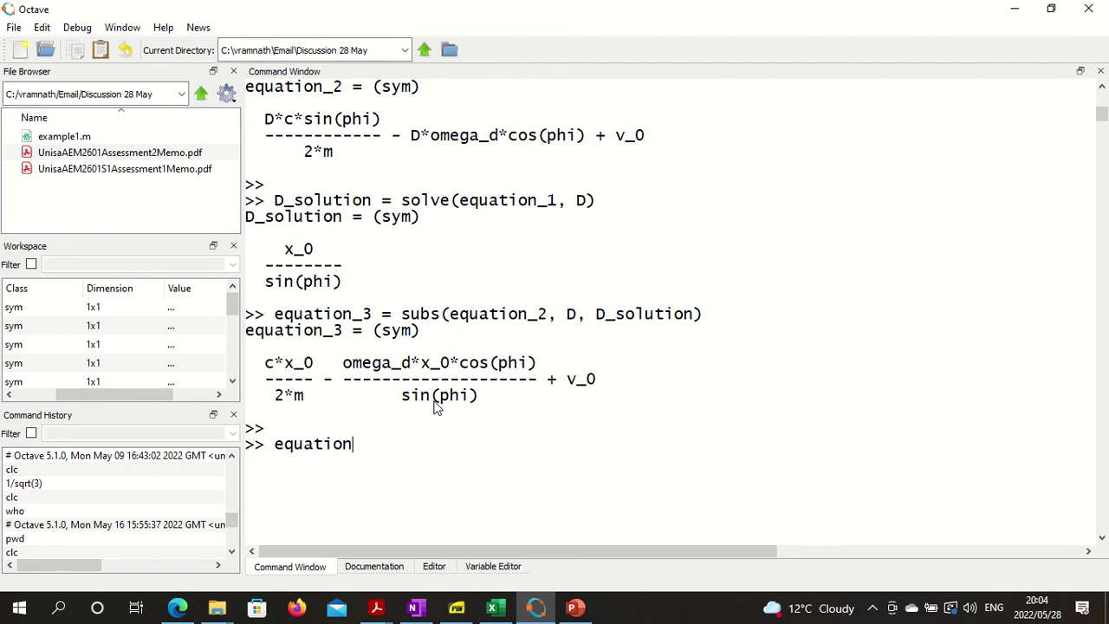
pyautogui.write('_4 = s')
pyautogui.write('ubs(equat')
pyautogui.write('ioon')
pyautogui.press('BackSpace')
pyautogui.press('BackSpace')
pyautogui.write('n')
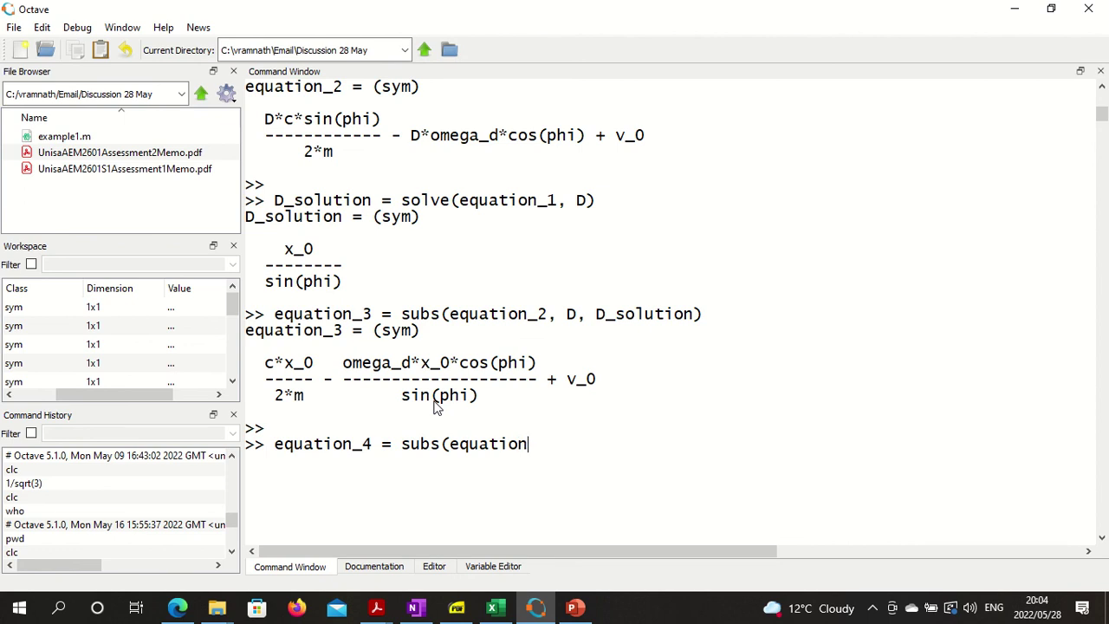
pyautogui.write('_3, cos')
pyautogui.write('(phi)')
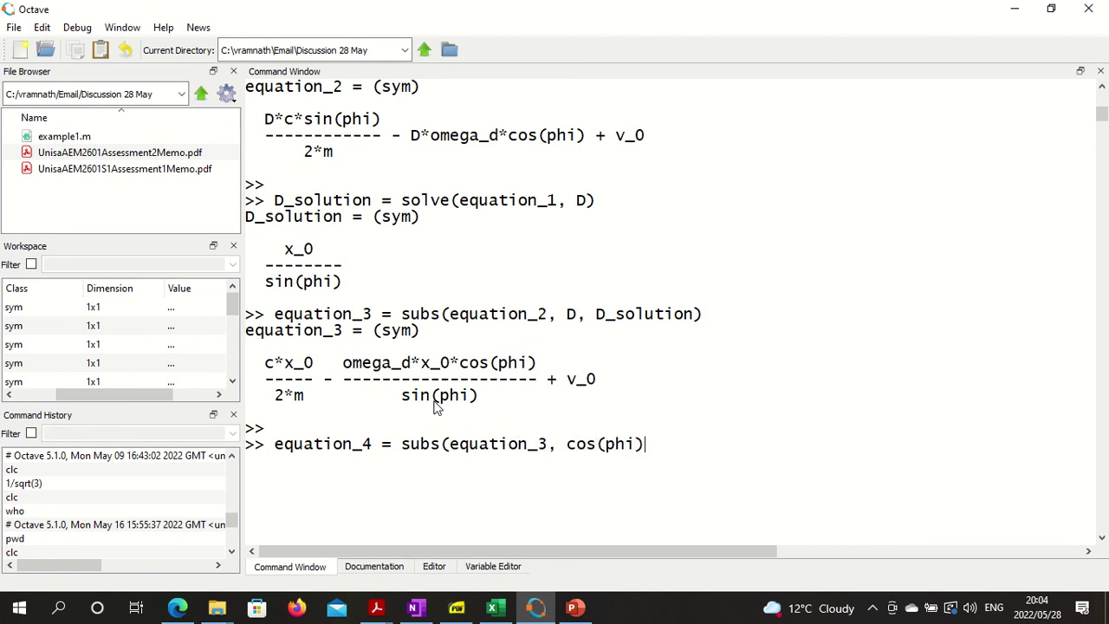
pyautogui.write('/sin(')
pyautogui.write('phi), ')
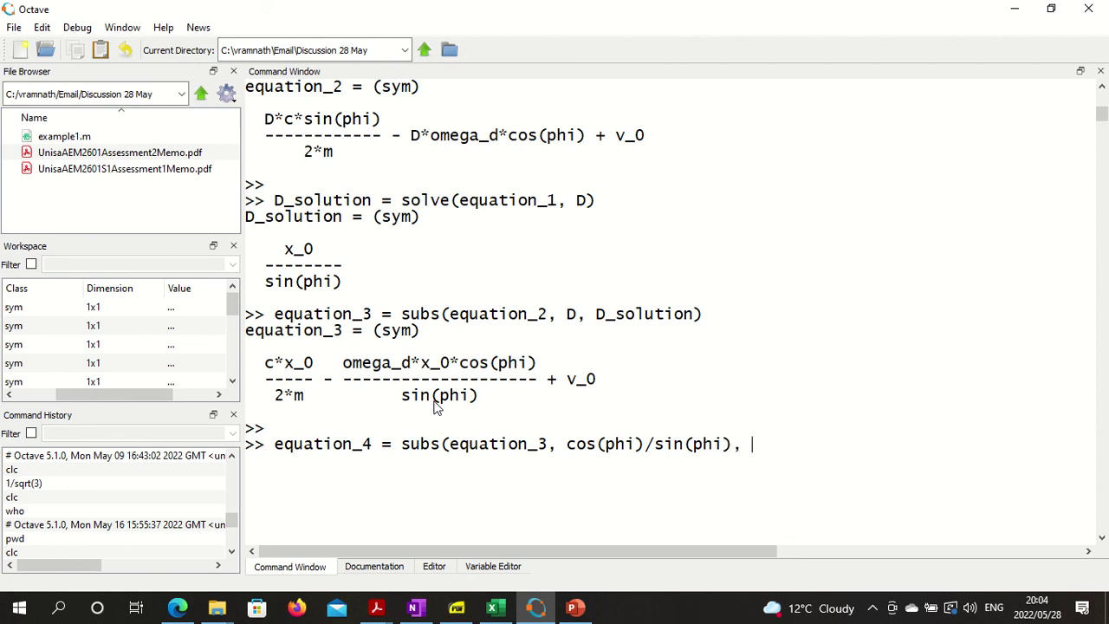
pyautogui.write('1/')
pyautogui.write('tan(')
pyautogui.write('phi))')
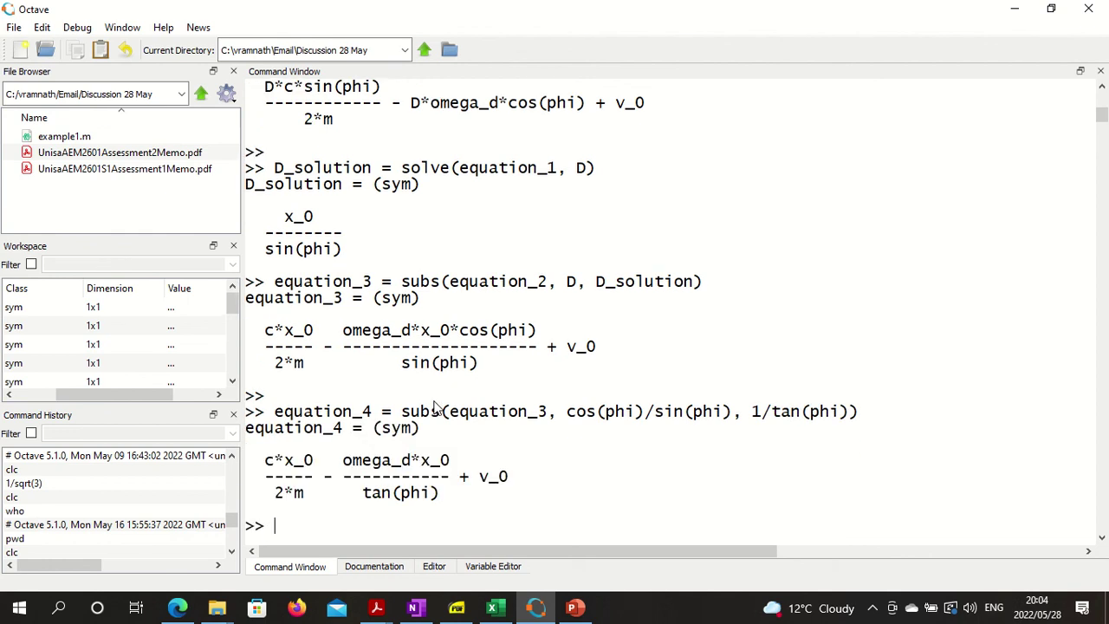
pyautogui.press('Return')
pyautogui.scroll(-2, 438, 409)
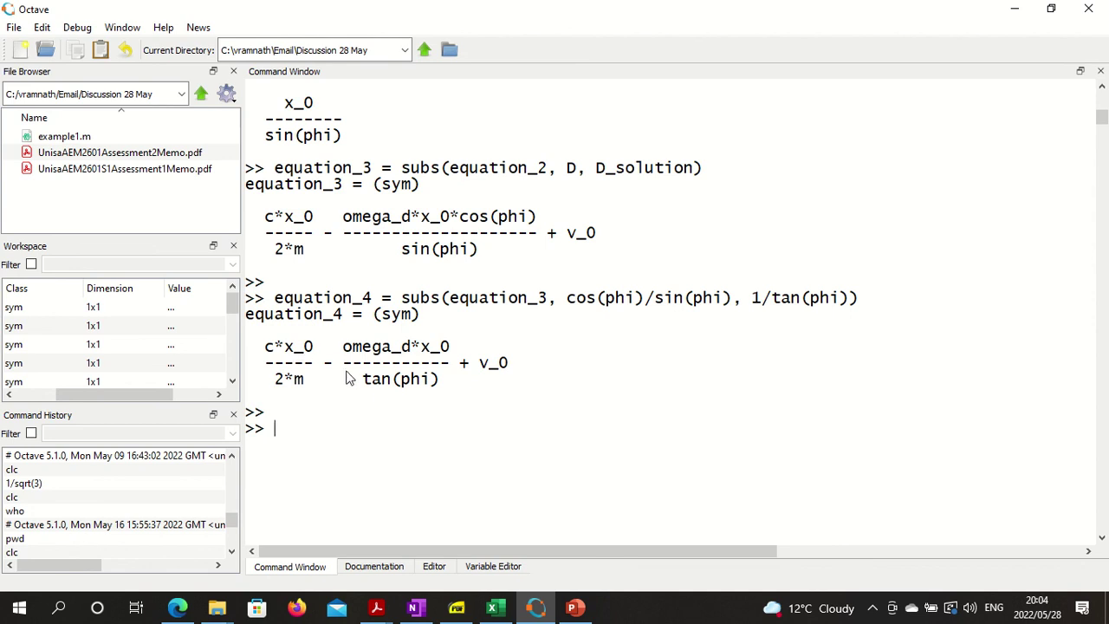
# Run phi_solution = solve(equation_4, phi) to get the atan expression.
pyautogui.write('ph')
pyautogui.write('i_s')
pyautogui.write('olution = s')
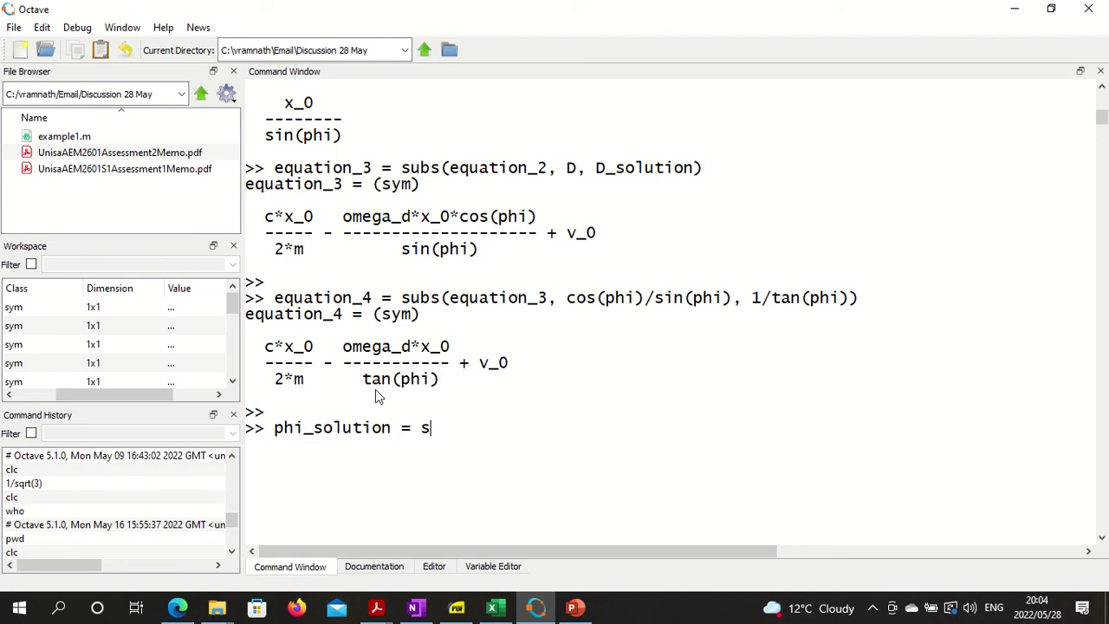
pyautogui.write('olve(')
pyautogui.write('equatoo')
pyautogui.press('BackSpace')
pyautogui.press('BackSpace')
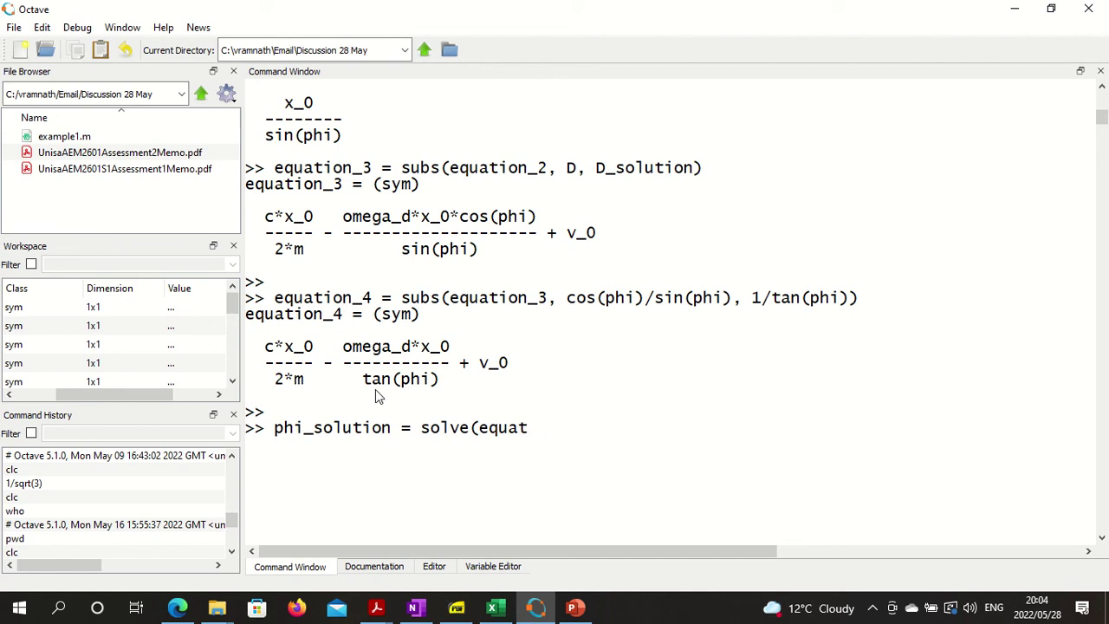
pyautogui.write('ion_4, ')
pyautogui.write('phi)')
pyautogui.press('Return')
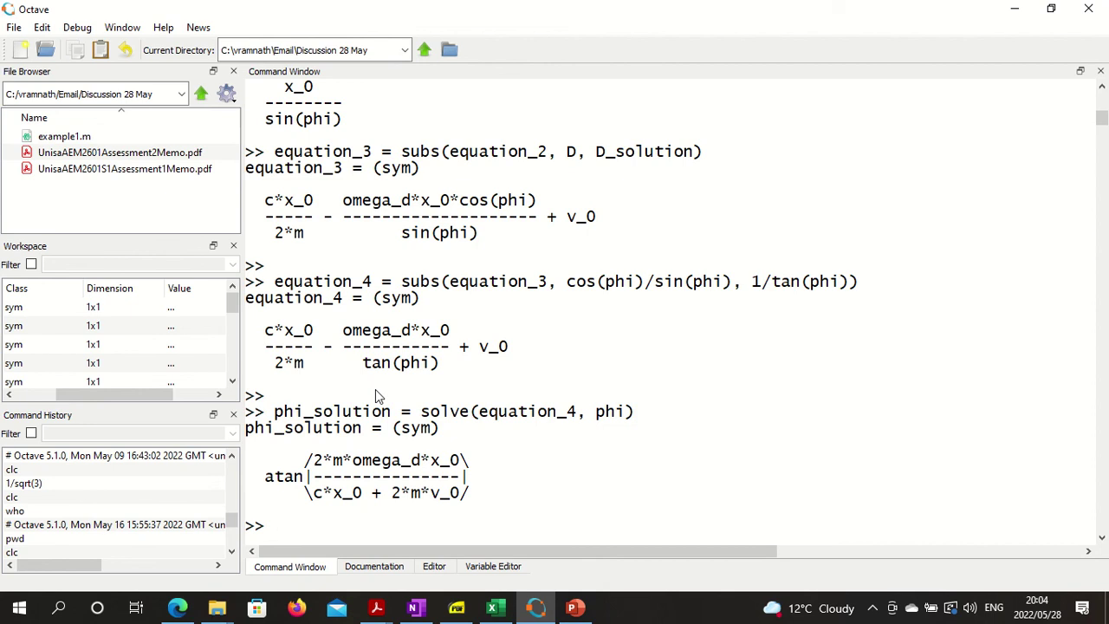
pyautogui.scroll(2, 381, 400)
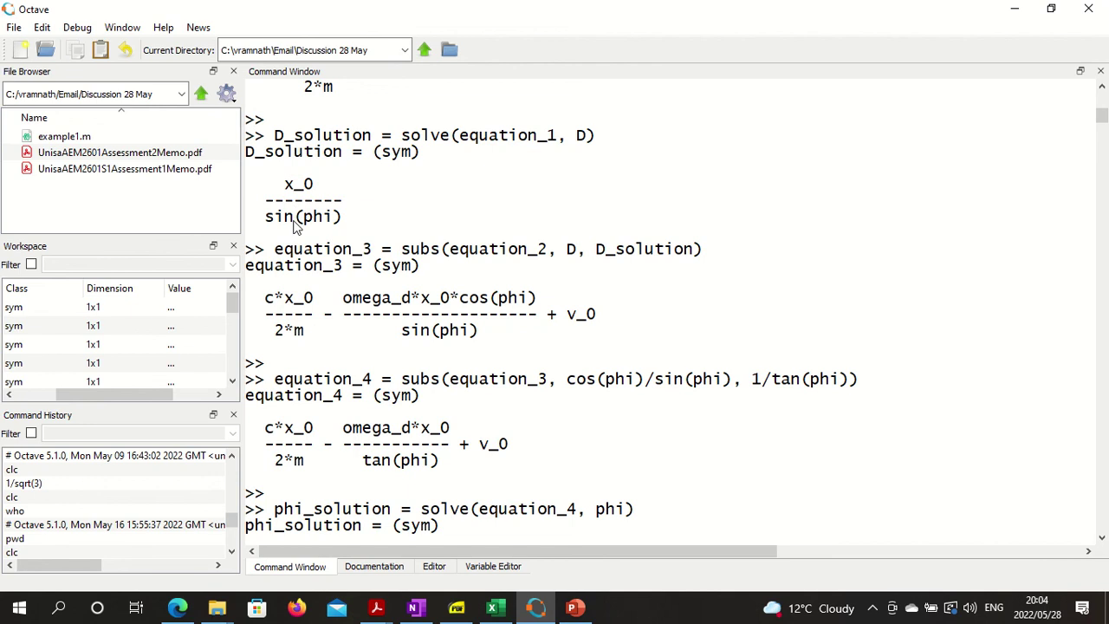
pyautogui.scroll(-1, 406, 224)
pyautogui.scroll(-2, 364, 303)
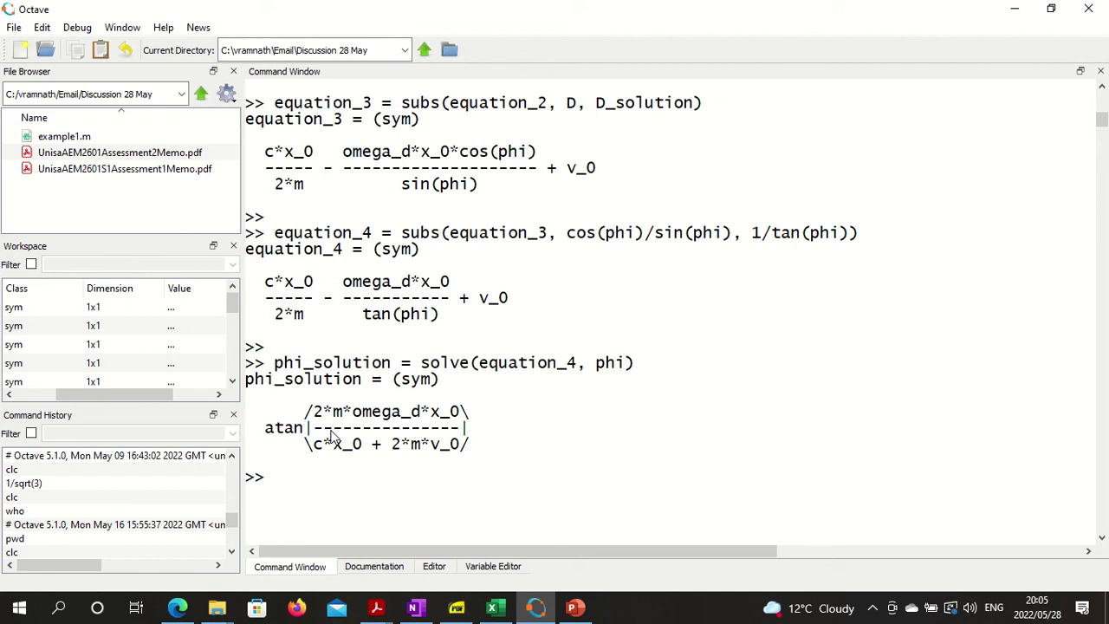
pyautogui.click(414, 608)
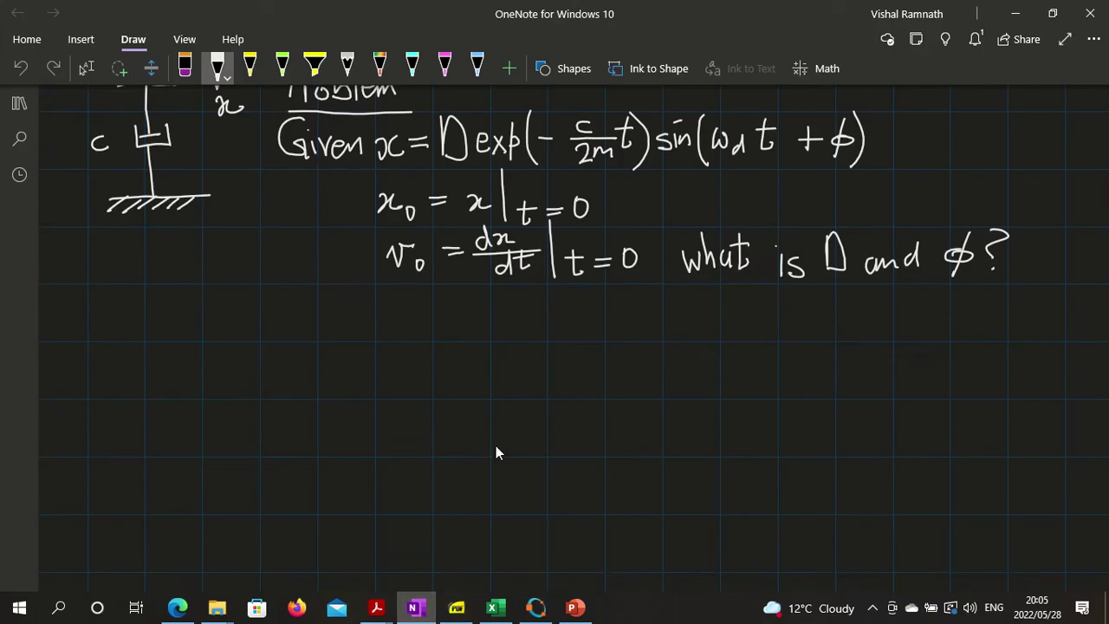
pyautogui.scroll(5, 496, 451)
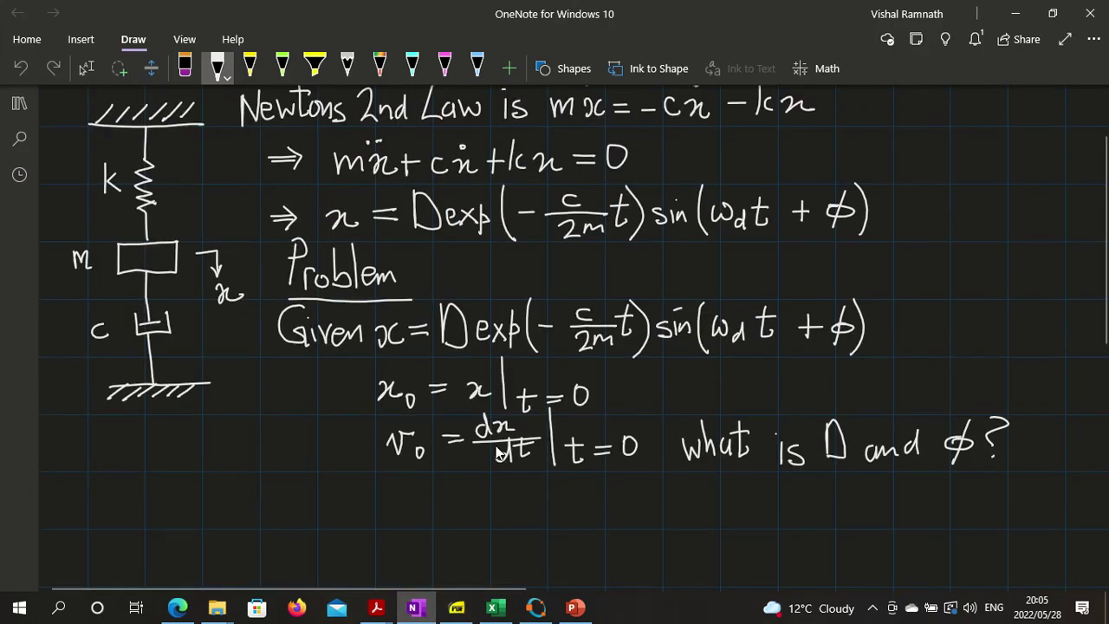
pyautogui.click(536, 607)
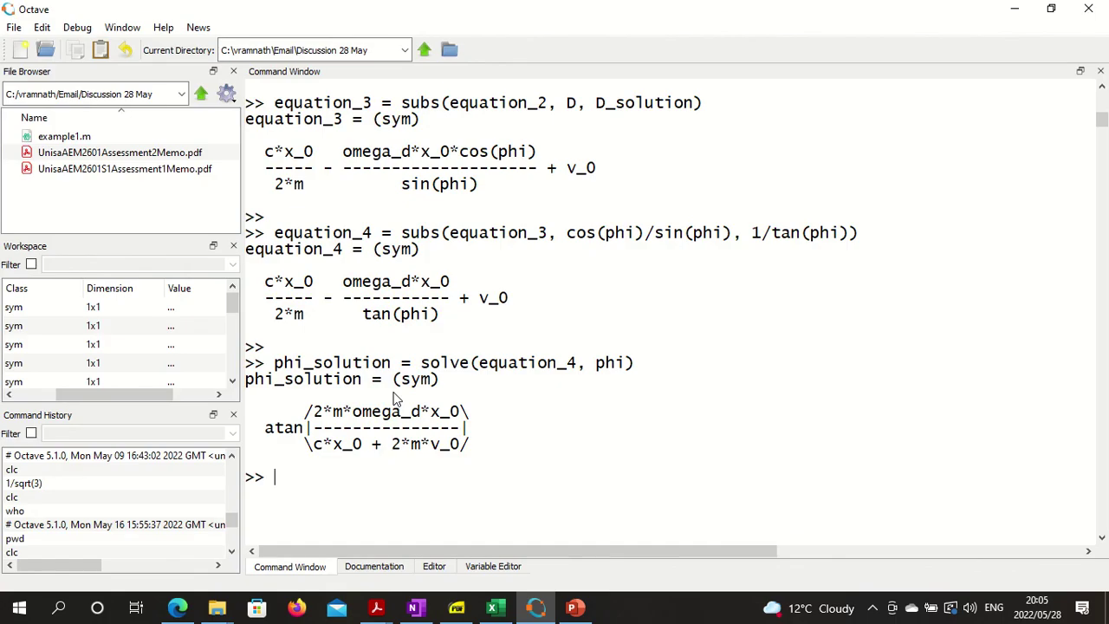
pyautogui.scroll(5, 393, 398)
pyautogui.scroll(6, 392, 398)
pyautogui.scroll(3, 393, 397)
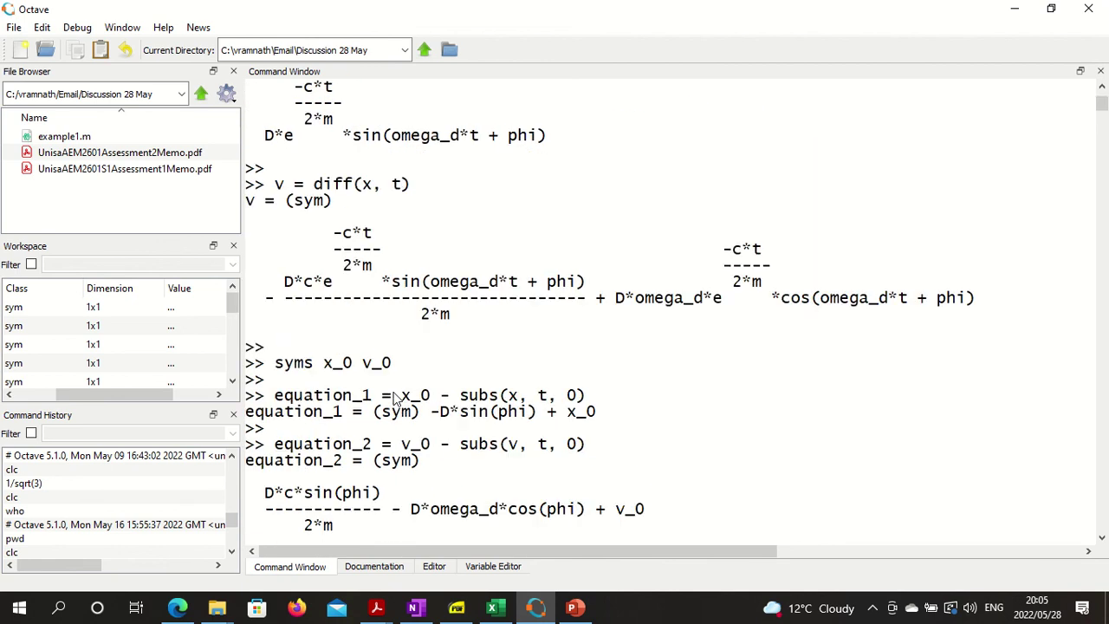
pyautogui.scroll(2, 393, 398)
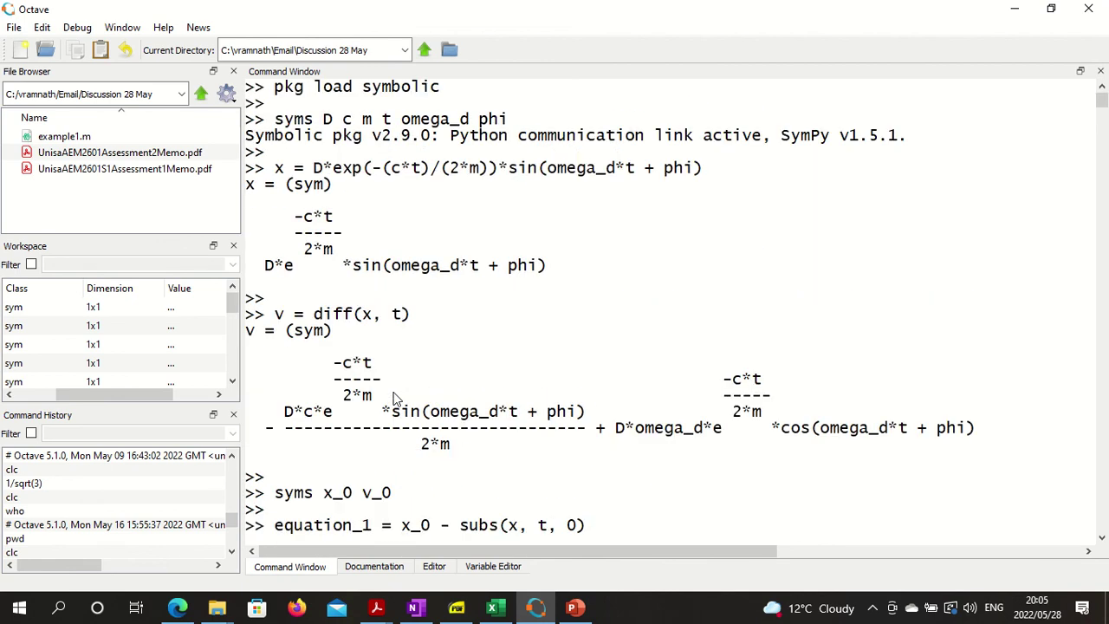